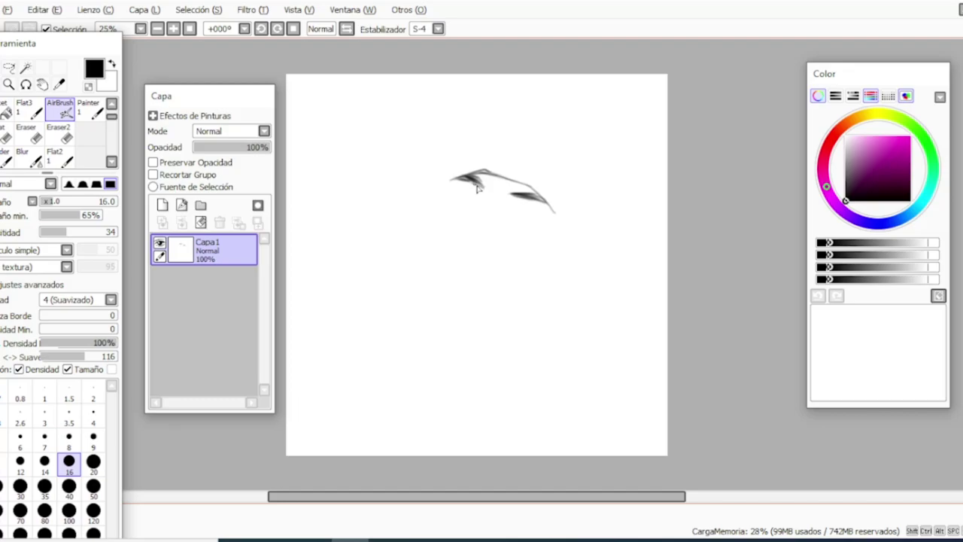
- Sketch the cap's brim line, the eyes, nose, mouth and one side of the face with the AirBrush at size 16
mouse_move(456, 175)
left_mouse_down()
mouse_move(483, 167)
mouse_move(528, 182)
left_mouse_up()
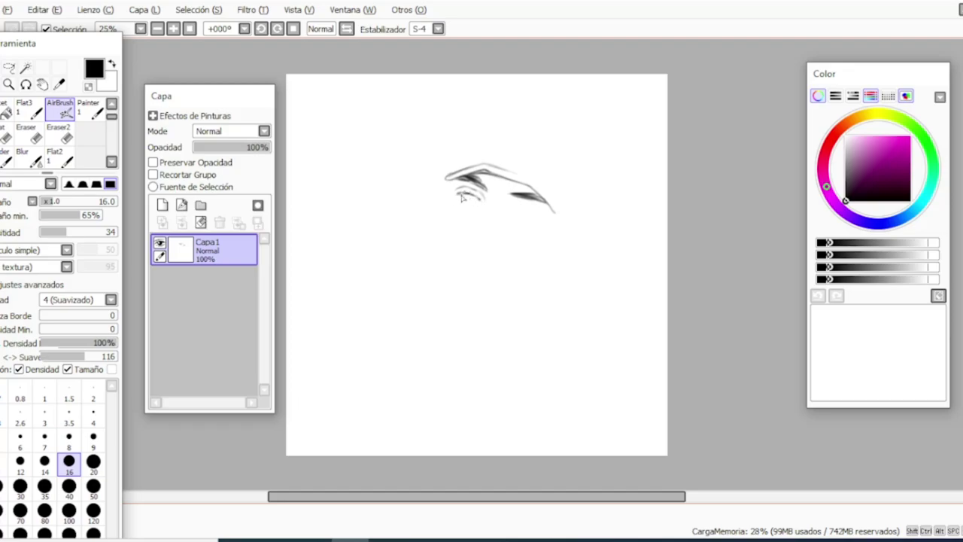
left_click_drag(511, 206, 534, 218)
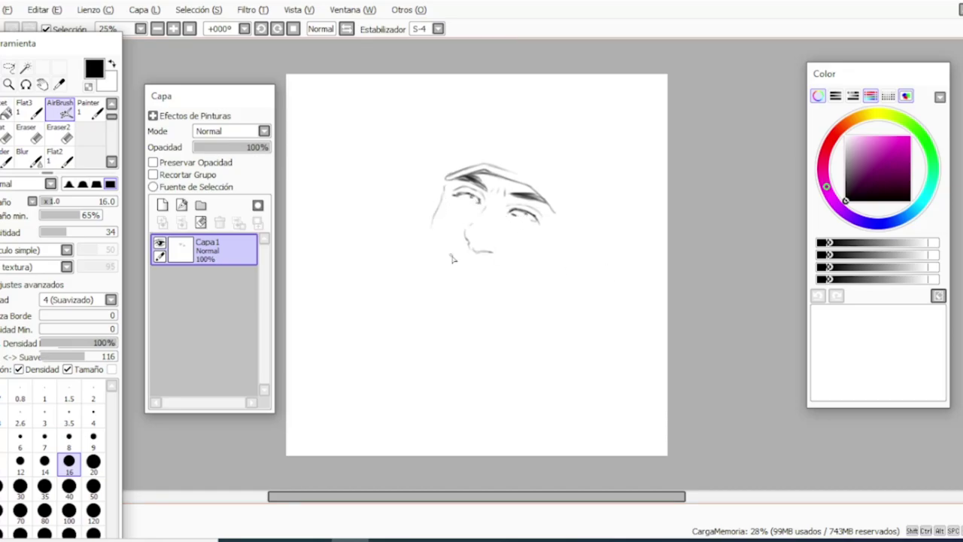
left_click_drag(450, 261, 481, 272)
left_click(478, 324)
mouse_move(433, 223)
left_mouse_down()
mouse_move(430, 284)
mouse_move(456, 304)
left_mouse_up()
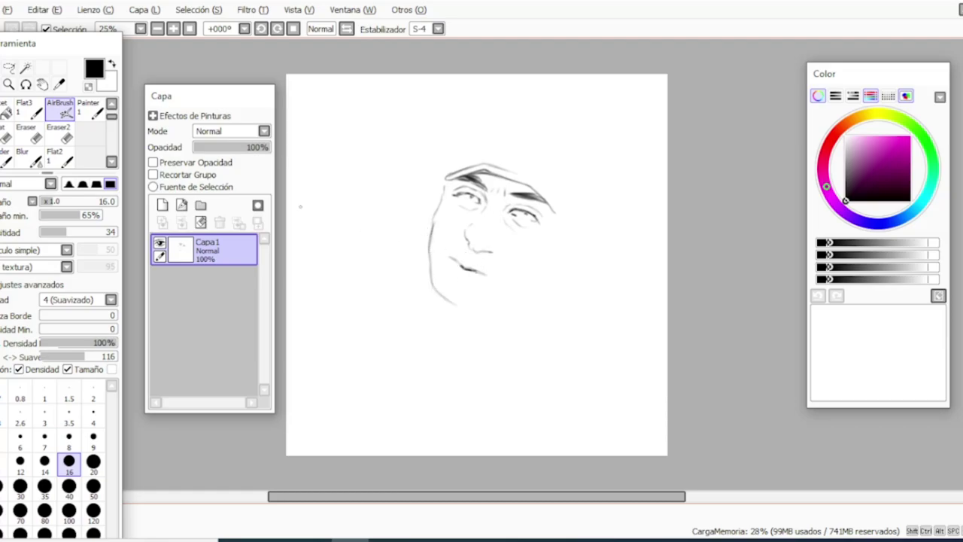
- Erase the cheek contour on the face's left side and redraw it, carrying the line around the chin
left_click(60, 133)
left_click(68, 404)
mouse_move(431, 256)
left_mouse_down()
mouse_move(432, 214)
mouse_move(450, 190)
left_mouse_up()
key("v")
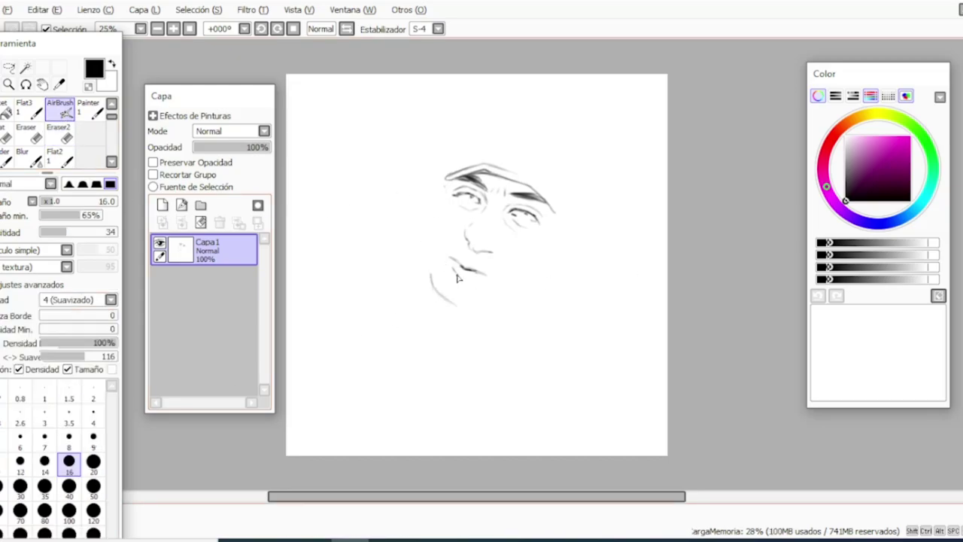
left_click_drag(429, 287, 447, 192)
left_click_drag(459, 307, 495, 300)
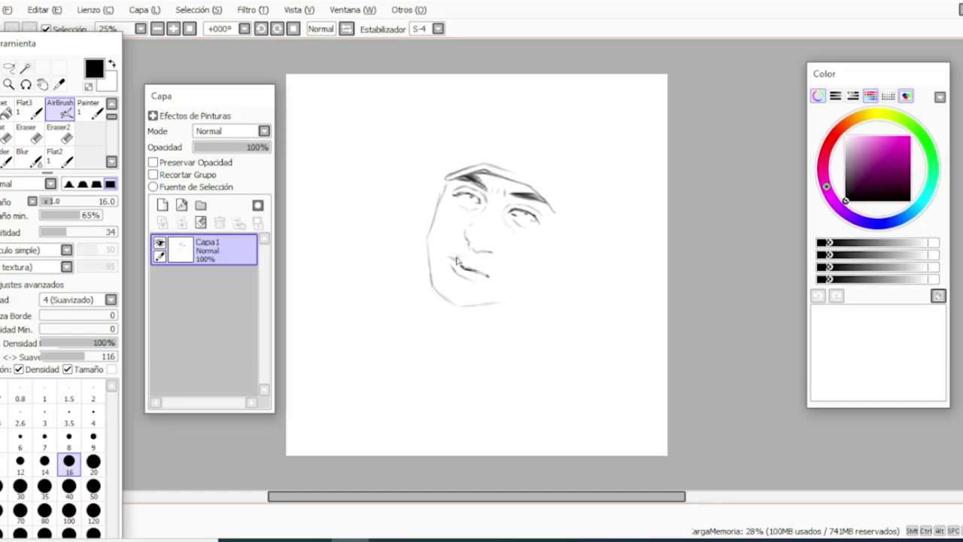
- Complete the jawline and outline both ears with round earrings and the edge of the cap's visor
mouse_move(504, 301)
left_mouse_down()
mouse_move(556, 260)
mouse_move(546, 275)
mouse_move(559, 252)
mouse_move(567, 214)
left_mouse_up()
mouse_move(423, 219)
left_mouse_down()
mouse_move(437, 158)
mouse_move(446, 172)
left_mouse_up()
mouse_move(552, 268)
left_mouse_down()
mouse_move(556, 275)
mouse_move(600, 239)
mouse_move(573, 222)
left_mouse_up()
left_click_drag(447, 175, 468, 156)
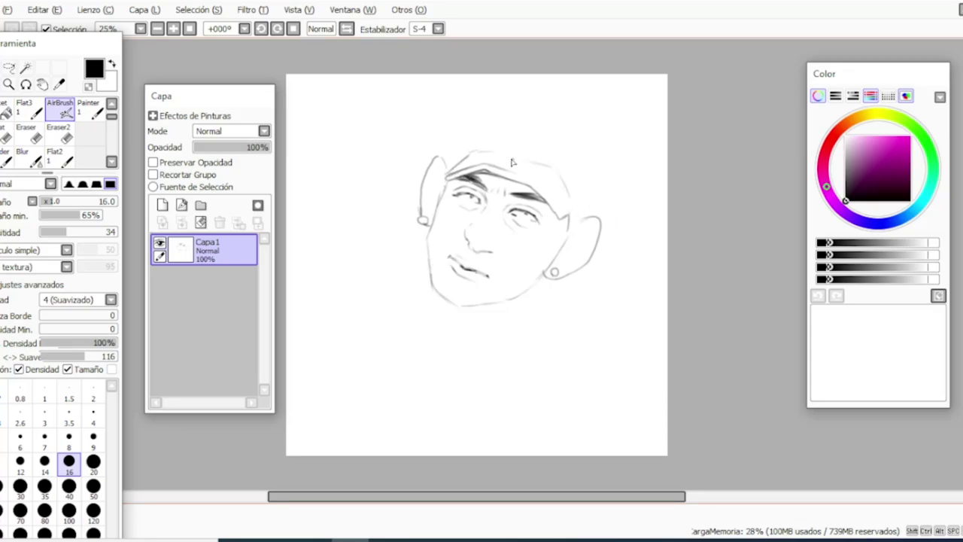
mouse_move(446, 172)
left_mouse_down()
mouse_move(463, 112)
mouse_move(445, 171)
mouse_move(457, 134)
mouse_move(494, 110)
left_mouse_up()
mouse_move(599, 220)
left_mouse_down()
mouse_move(620, 167)
mouse_move(569, 105)
left_mouse_up()
left_click_drag(497, 110, 574, 107)
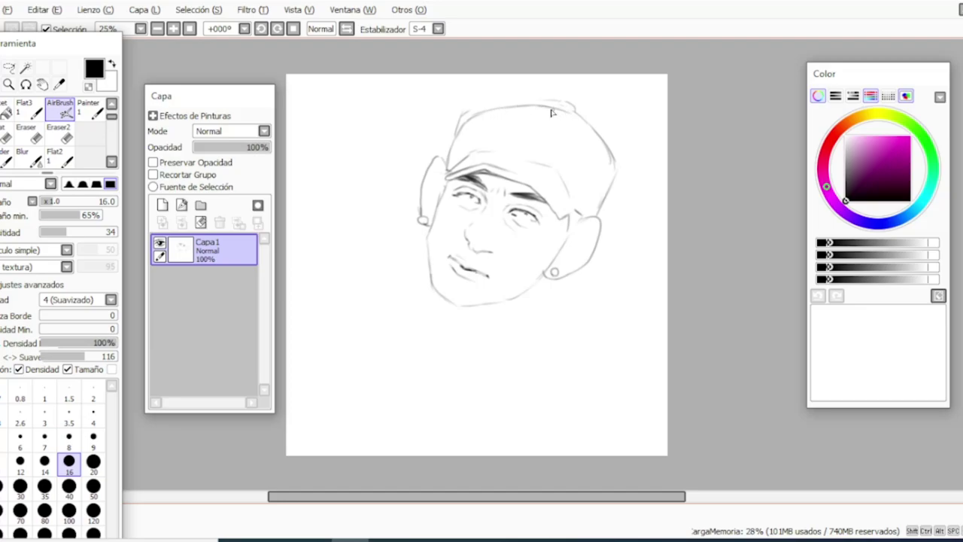
left_click(63, 133)
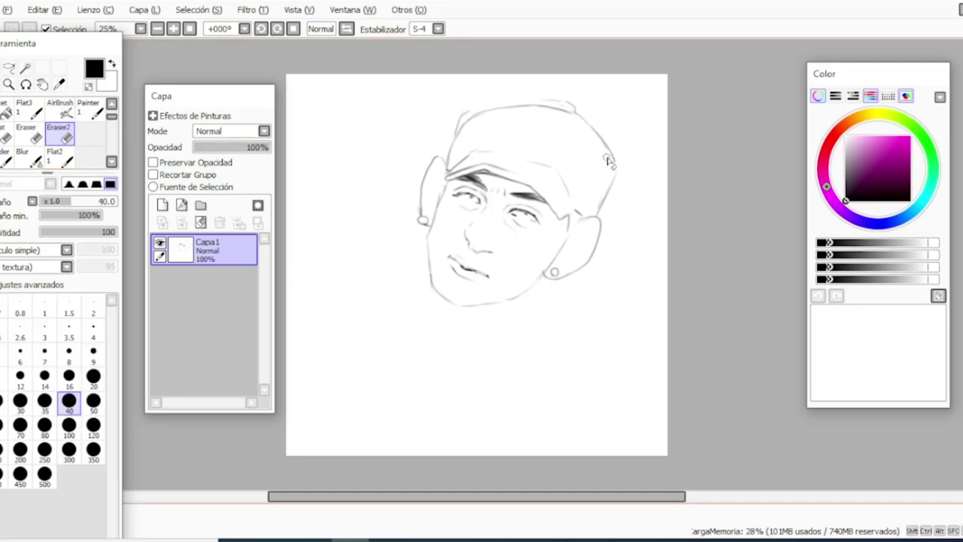
mouse_move(454, 112)
left_mouse_down()
mouse_move(446, 161)
mouse_move(527, 105)
mouse_move(577, 121)
mouse_move(614, 188)
mouse_move(561, 191)
left_mouse_up()
- Draw the cap's rounded crown with a block letter B on its front, and add the inner ear lines
left_click(60, 109)
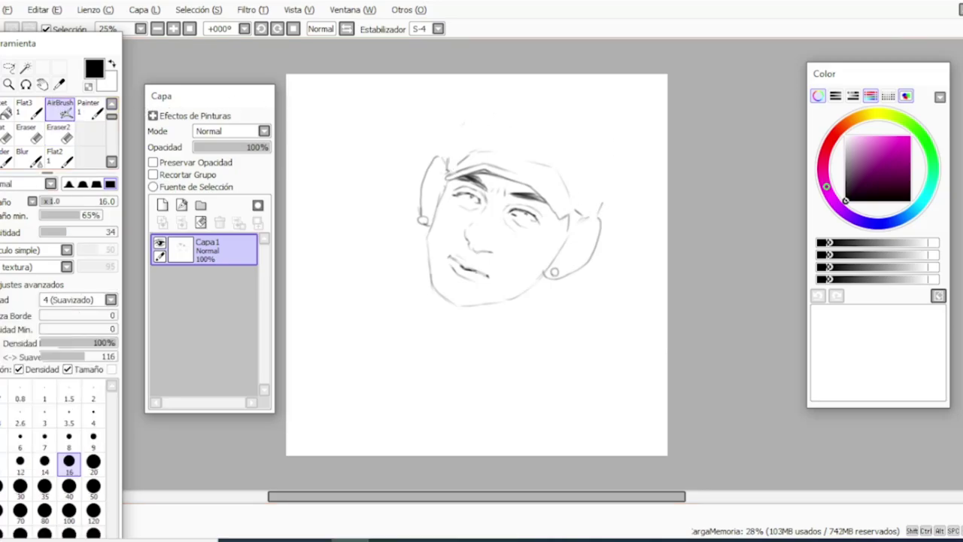
mouse_move(463, 164)
left_mouse_down()
mouse_move(440, 182)
mouse_move(459, 174)
mouse_move(455, 147)
mouse_move(470, 123)
mouse_move(512, 104)
mouse_move(551, 111)
mouse_move(608, 189)
mouse_move(604, 147)
left_mouse_up()
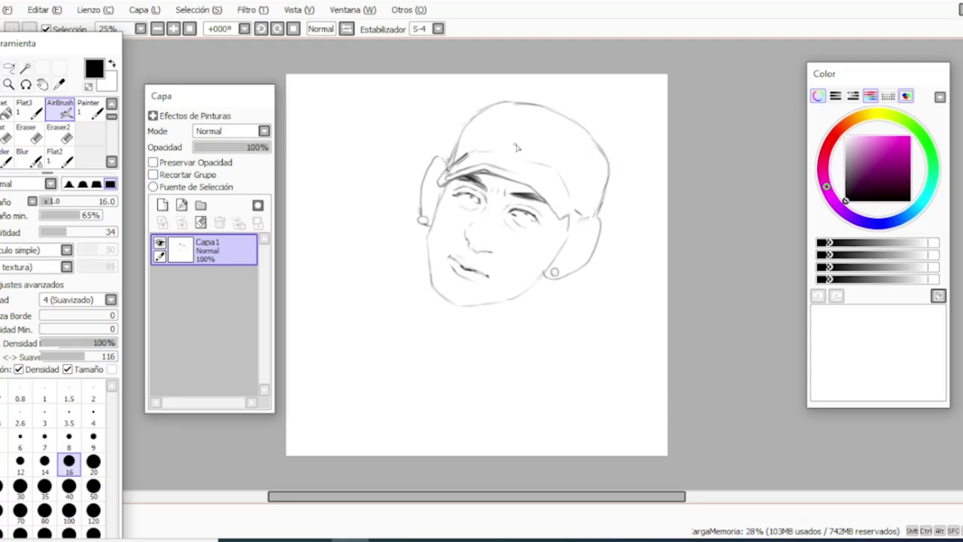
mouse_move(518, 125)
left_mouse_down()
mouse_move(545, 137)
mouse_move(520, 147)
left_mouse_up()
mouse_move(574, 236)
left_mouse_down()
mouse_move(556, 265)
mouse_move(575, 250)
left_mouse_up()
left_click_drag(430, 212, 434, 194)
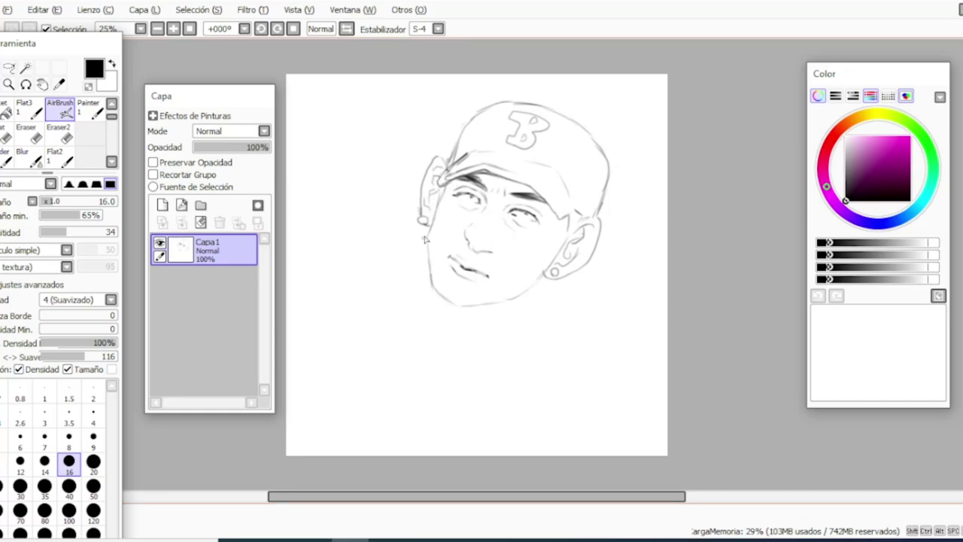
- Outline the collar below the jaw and both shoulders, running the lines out towards the canvas edges
mouse_move(424, 259)
left_mouse_down()
mouse_move(426, 225)
mouse_move(417, 328)
mouse_move(520, 310)
mouse_move(551, 275)
left_mouse_up()
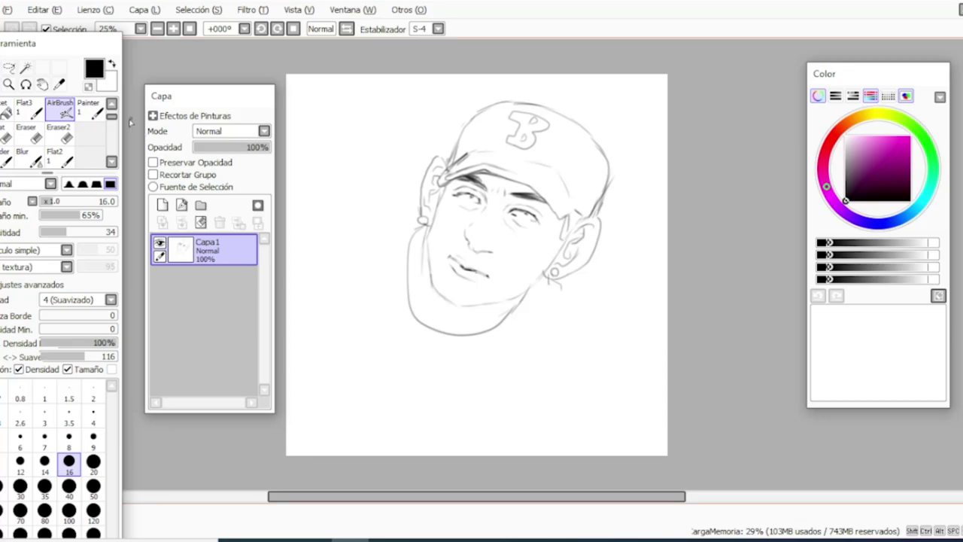
left_click(59, 134)
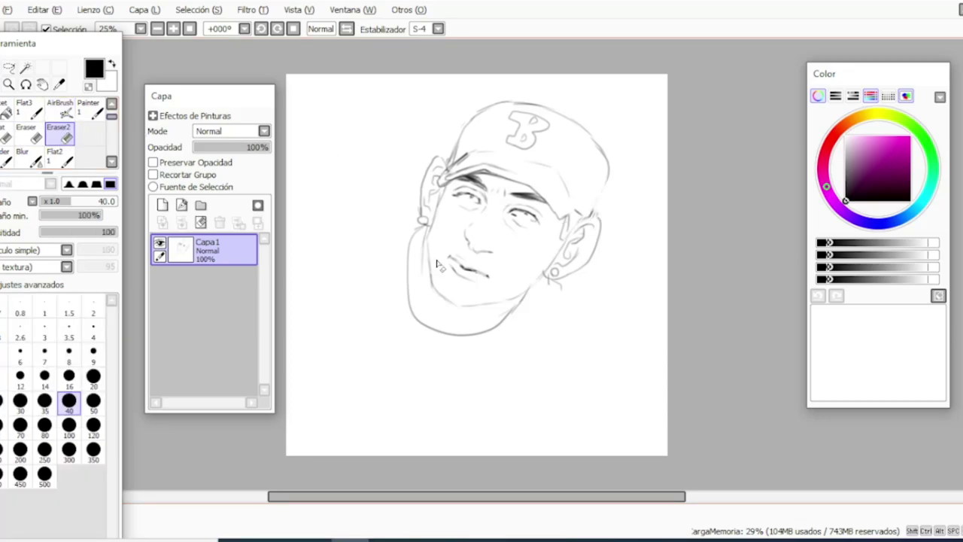
left_click(60, 108)
mouse_move(569, 284)
left_mouse_down()
mouse_move(619, 325)
mouse_move(629, 367)
left_mouse_up()
mouse_move(417, 212)
left_mouse_down()
mouse_move(341, 172)
mouse_move(291, 192)
left_mouse_up()
left_click_drag(614, 325, 643, 441)
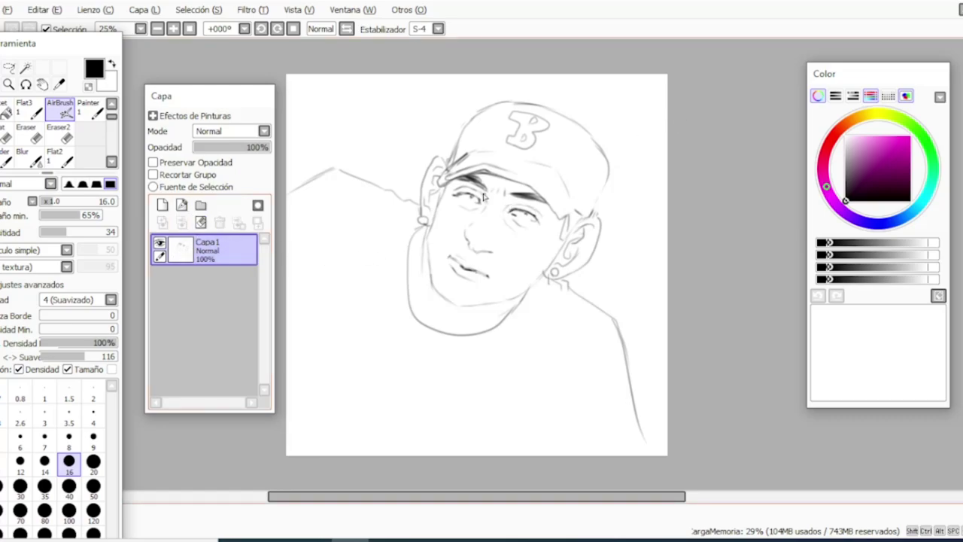
- Shade the eyes, nose and lips with the AirBrush at size 35
left_click(44, 487)
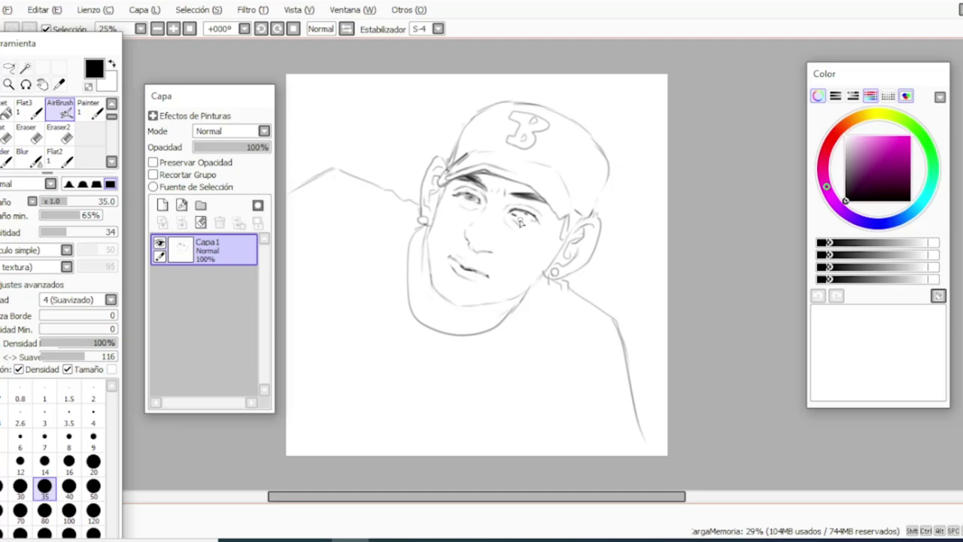
left_click_drag(510, 210, 536, 213)
mouse_move(483, 194)
left_mouse_down()
mouse_move(482, 208)
mouse_move(474, 193)
mouse_move(473, 210)
mouse_move(461, 201)
mouse_move(515, 221)
left_mouse_up()
mouse_move(493, 256)
left_mouse_down()
mouse_move(471, 253)
mouse_move(471, 261)
left_mouse_up()
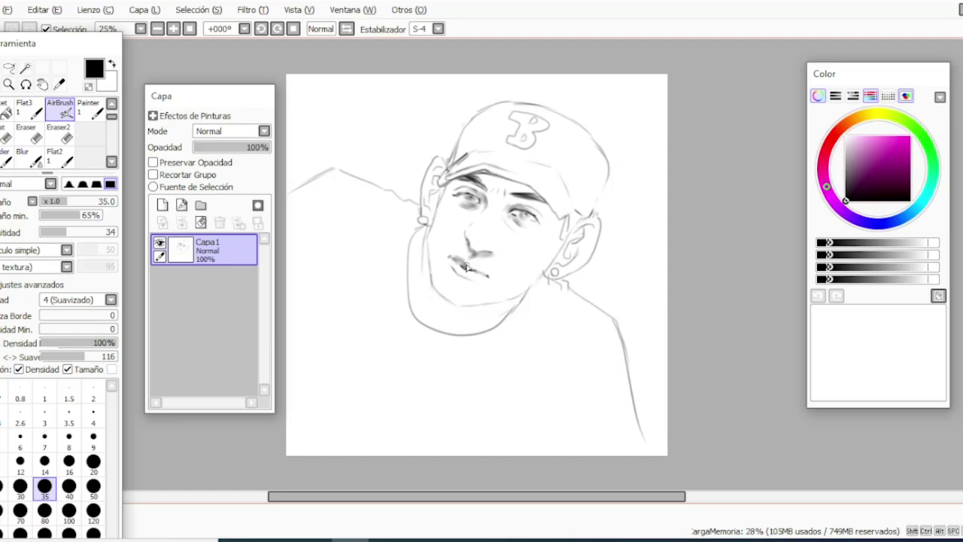
mouse_move(473, 269)
left_mouse_down()
mouse_move(458, 230)
mouse_move(464, 243)
mouse_move(463, 228)
mouse_move(464, 238)
mouse_move(480, 216)
mouse_move(455, 211)
left_mouse_up()
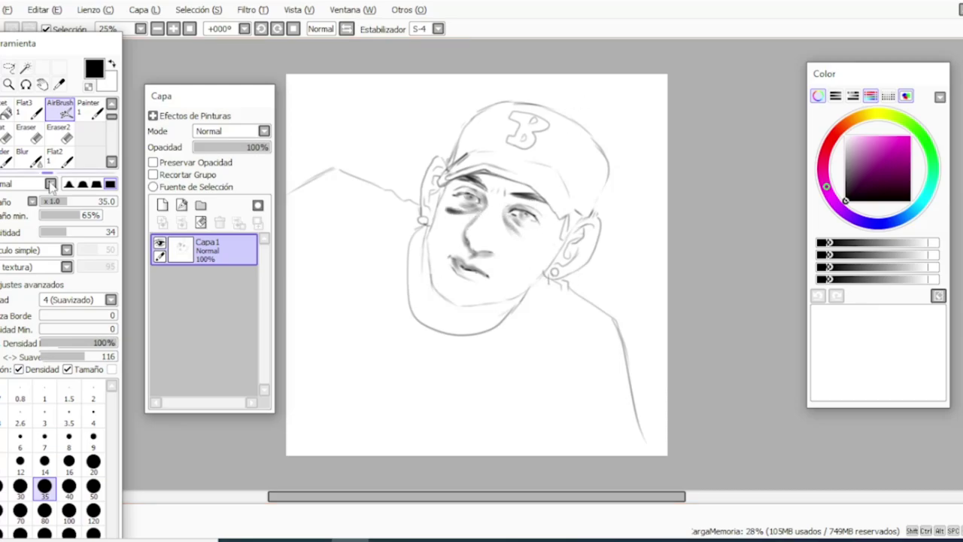
- Soften the shadow under the left eye with the Blur brush at size 40
left_click(29, 157)
key("bracketleft")
key("bracketleft")
key("bracketleft")
key("bracketleft")
key("bracketleft")
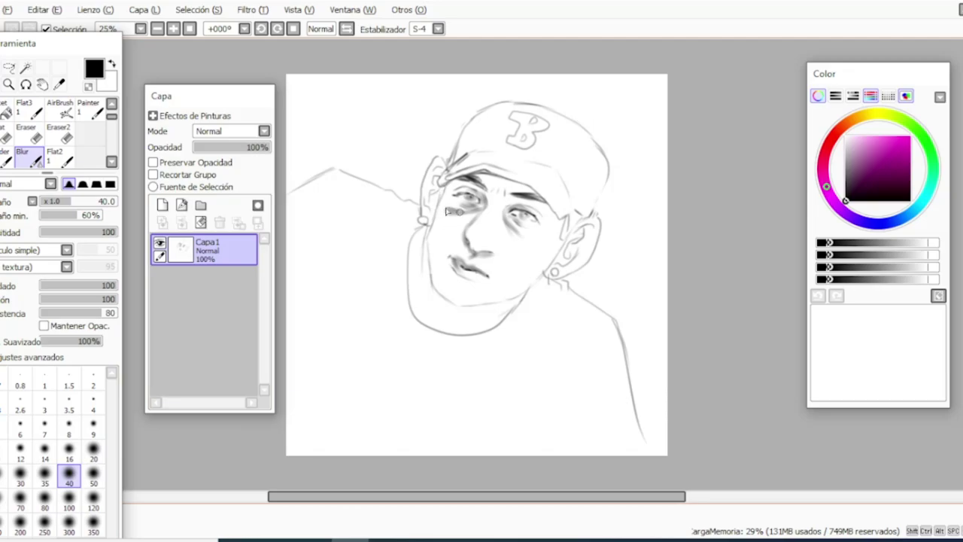
- Darken the right eyebrow and sideburn with the AirBrush, and shade under the right eye and on the lower lip
left_click(62, 109)
left_click_drag(510, 230, 537, 242)
mouse_move(528, 199)
left_mouse_down()
mouse_move(539, 202)
mouse_move(513, 195)
left_mouse_up()
mouse_move(563, 229)
left_mouse_down()
mouse_move(572, 214)
mouse_move(528, 239)
mouse_move(516, 233)
left_mouse_up()
left_click(28, 156)
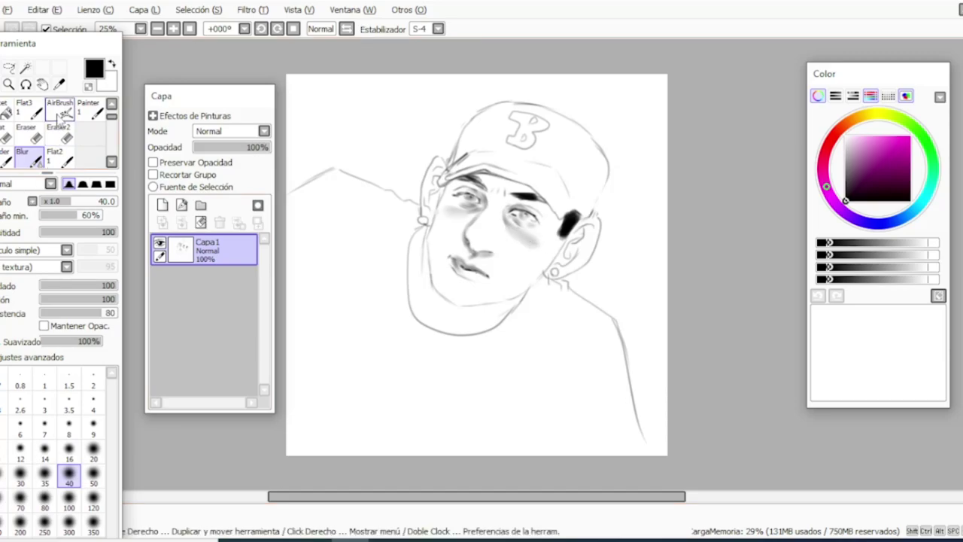
left_click(61, 109)
mouse_move(462, 276)
left_mouse_down()
mouse_move(486, 275)
mouse_move(451, 265)
mouse_move(466, 279)
left_mouse_up()
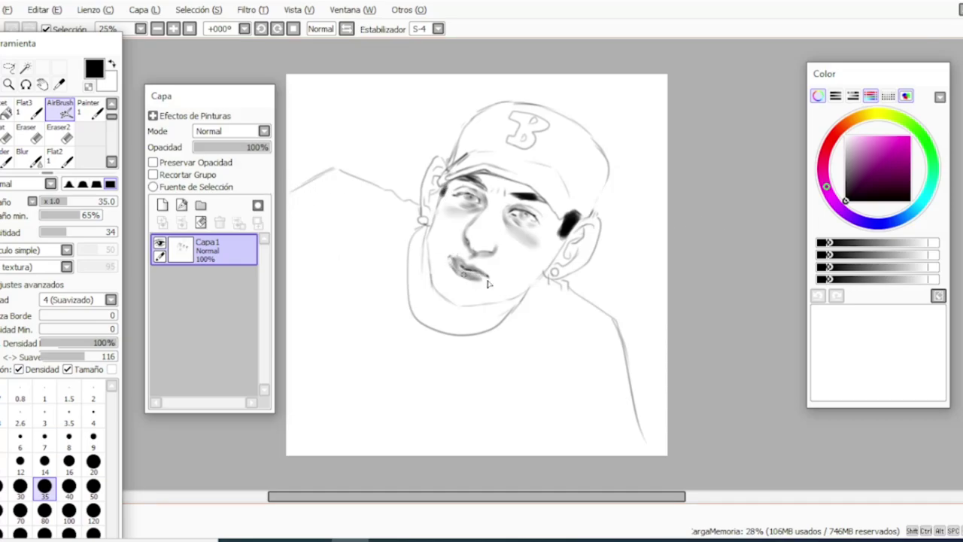
- Shade the cap's visor and the left half of its crown around the letter B with the AirBrush at size 80
left_click(45, 510)
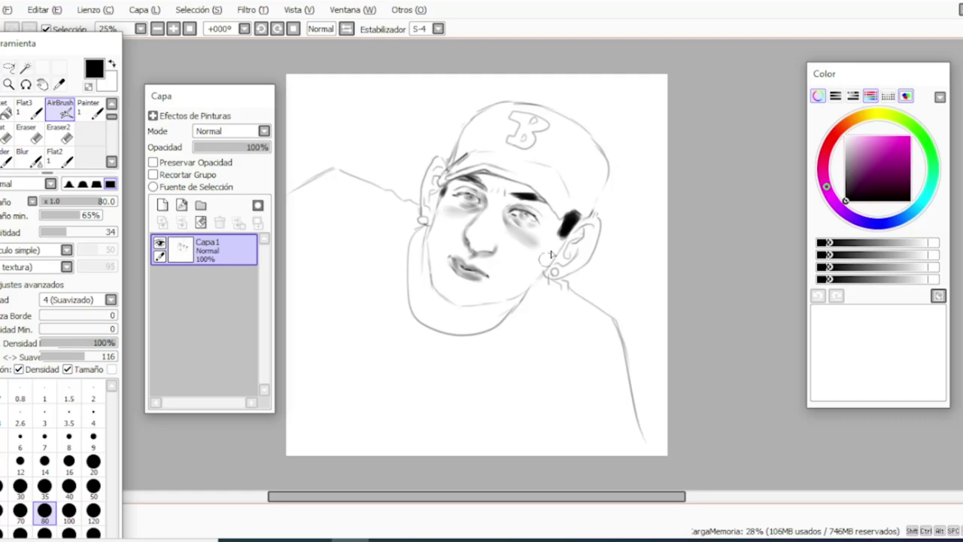
mouse_move(560, 208)
left_mouse_down()
mouse_move(551, 172)
mouse_move(532, 168)
mouse_move(548, 193)
mouse_move(539, 187)
mouse_move(536, 197)
mouse_move(560, 233)
mouse_move(520, 182)
mouse_move(484, 176)
mouse_move(442, 189)
mouse_move(495, 181)
mouse_move(566, 241)
mouse_move(523, 181)
mouse_move(444, 177)
mouse_move(520, 184)
mouse_move(448, 168)
mouse_move(486, 197)
left_mouse_up()
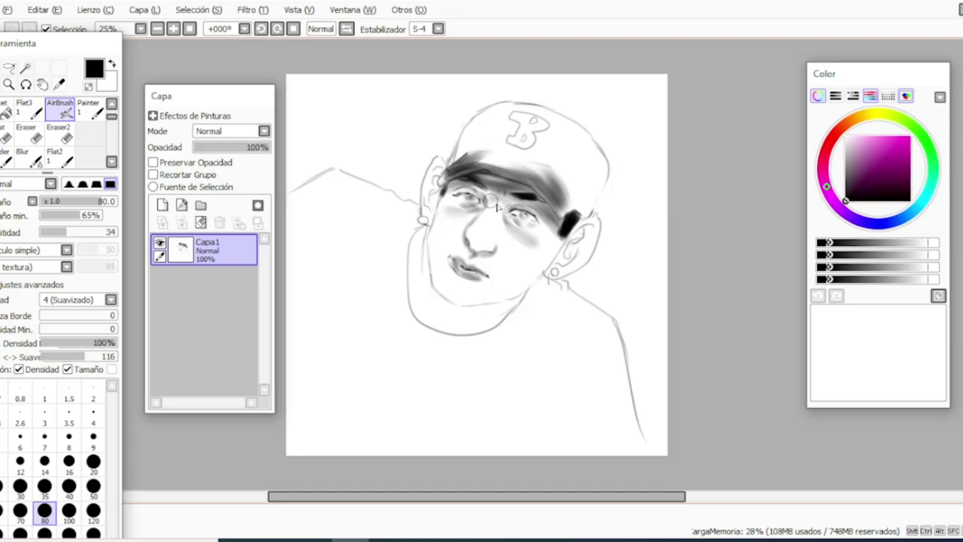
mouse_move(460, 164)
left_mouse_down()
mouse_move(505, 151)
mouse_move(527, 159)
mouse_move(466, 158)
mouse_move(519, 109)
mouse_move(463, 150)
mouse_move(485, 114)
mouse_move(463, 159)
mouse_move(546, 121)
left_mouse_up()
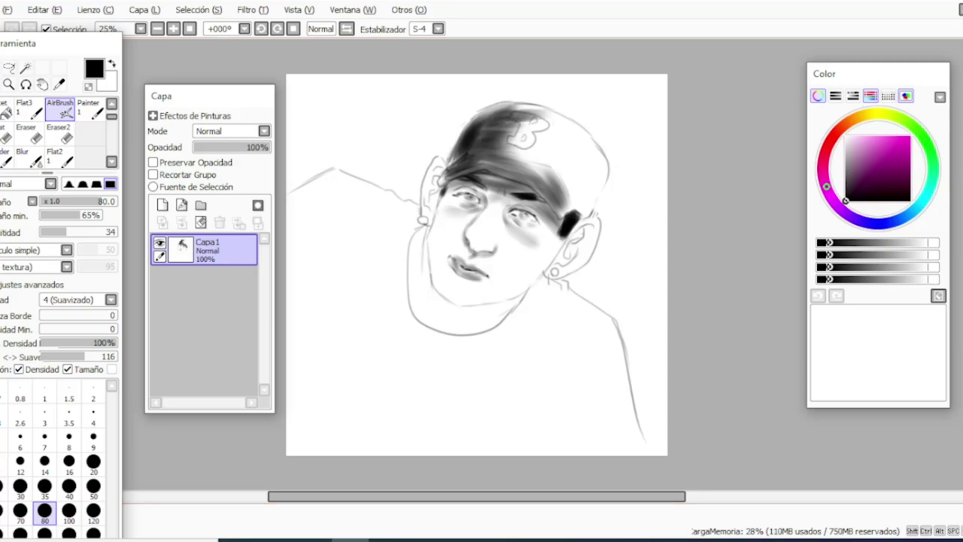
- Shade the inside of both ears and fill the two earrings with black
mouse_move(433, 197)
left_mouse_down()
mouse_move(441, 167)
mouse_move(418, 209)
mouse_move(438, 172)
left_mouse_up()
mouse_move(561, 253)
left_mouse_down()
mouse_move(563, 263)
mouse_move(576, 261)
mouse_move(570, 248)
left_mouse_up()
left_click(93, 461)
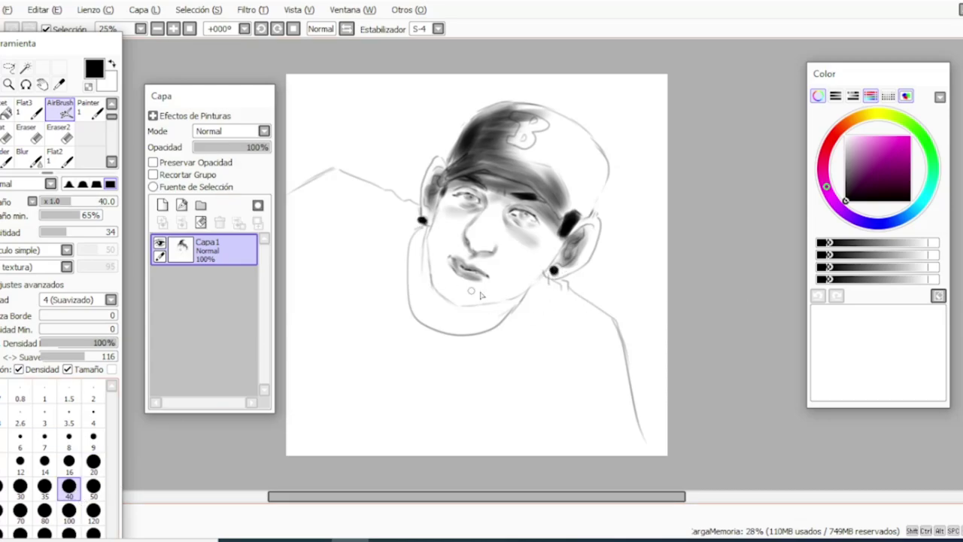
- Shade under the lower lip, along the jaw and on the neck with the AirBrush at size 50
left_click(19, 510)
left_click(94, 485)
mouse_move(474, 286)
left_mouse_down()
mouse_move(450, 271)
mouse_move(487, 305)
mouse_move(482, 320)
mouse_move(467, 320)
mouse_move(486, 334)
mouse_move(445, 315)
mouse_move(465, 322)
left_mouse_up()
mouse_move(415, 250)
left_mouse_down()
mouse_move(414, 274)
mouse_move(433, 267)
mouse_move(441, 199)
mouse_move(426, 246)
left_mouse_up()
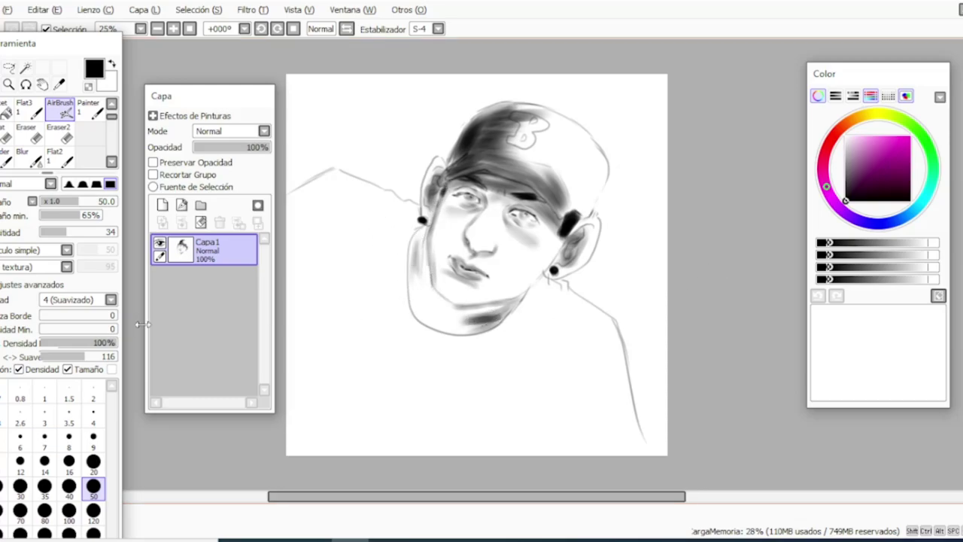
- Paint broad dark shading on the clothing from the left shoulder across the chest with the AirBrush at size 200
left_click(69, 510)
mouse_move(376, 335)
left_mouse_down()
mouse_move(392, 322)
mouse_move(399, 265)
left_mouse_up()
left_click(20, 533)
mouse_move(374, 322)
left_mouse_down()
mouse_move(383, 327)
mouse_move(373, 224)
mouse_move(344, 198)
mouse_move(300, 218)
left_mouse_up()
left_click_drag(274, 204, 335, 185)
left_click_drag(280, 101, 171, 147)
mouse_move(331, 198)
left_mouse_down()
mouse_move(333, 279)
mouse_move(360, 323)
left_mouse_up()
mouse_move(397, 312)
left_mouse_down()
mouse_move(455, 362)
mouse_move(537, 371)
mouse_move(528, 401)
mouse_move(586, 425)
mouse_move(608, 416)
mouse_move(613, 442)
left_mouse_up()
mouse_move(503, 301)
left_mouse_down()
mouse_move(547, 262)
mouse_move(508, 216)
mouse_move(525, 203)
mouse_move(480, 188)
left_mouse_up()
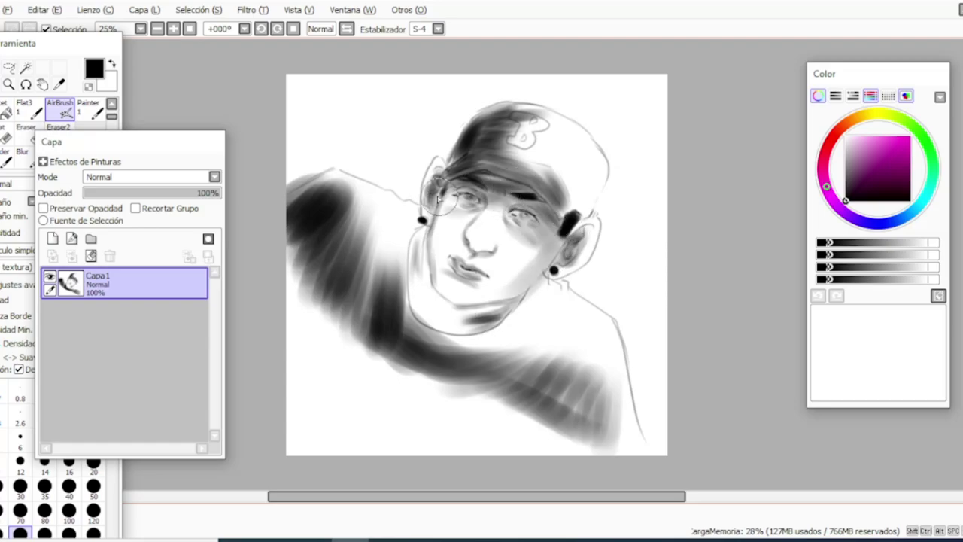
- Add lighter grey shading to the clothing around the collar and over the right shoulder
left_click_drag(426, 307, 424, 286)
mouse_move(425, 367)
left_mouse_down()
mouse_move(429, 304)
mouse_move(420, 290)
mouse_move(466, 340)
mouse_move(524, 319)
mouse_move(527, 356)
mouse_move(497, 338)
mouse_move(539, 318)
mouse_move(600, 381)
mouse_move(609, 409)
left_mouse_up()
mouse_move(369, 248)
left_mouse_down()
mouse_move(366, 211)
mouse_move(369, 279)
left_mouse_up()
- Add a new layer above the drawing and set its blending mode to Multiplicar
left_click_drag(225, 217, 179, 216)
left_click(52, 250)
left_click(150, 177)
left_click(105, 199)
left_click_drag(83, 142, 135, 141)
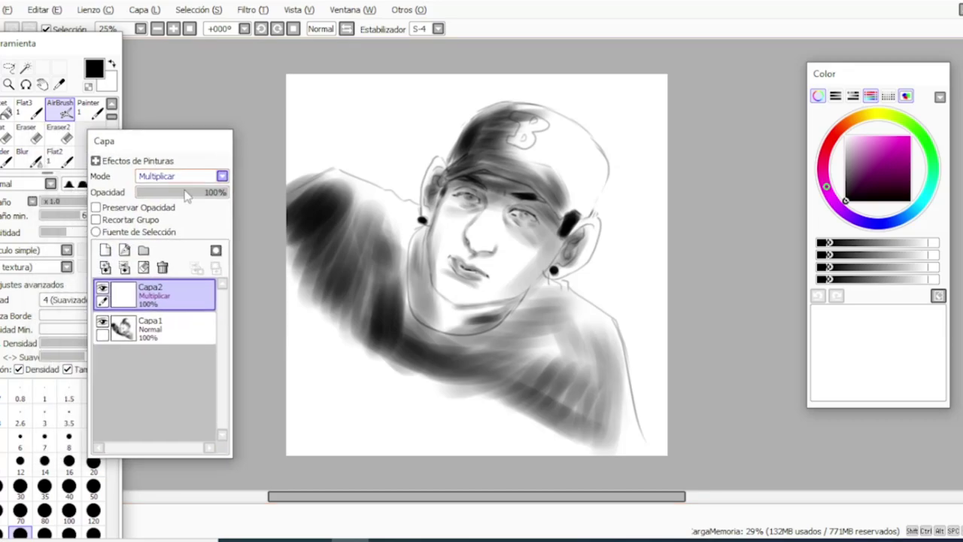
- Paint the outer background solid black around the figure with the AirBrush at size 200 and density 100
mouse_move(305, 167)
left_mouse_down()
mouse_move(301, 147)
mouse_move(328, 150)
mouse_move(303, 98)
mouse_move(367, 111)
mouse_move(376, 101)
left_mouse_up()
mouse_move(275, 344)
left_mouse_down()
mouse_move(259, 269)
mouse_move(306, 404)
mouse_move(389, 399)
mouse_move(451, 447)
left_mouse_up()
mouse_move(414, 409)
left_mouse_down()
mouse_move(453, 429)
mouse_move(661, 467)
mouse_move(675, 444)
mouse_move(667, 377)
mouse_move(644, 388)
mouse_move(619, 295)
mouse_move(662, 285)
mouse_move(669, 320)
mouse_move(656, 293)
mouse_move(673, 154)
mouse_move(640, 86)
left_mouse_up()
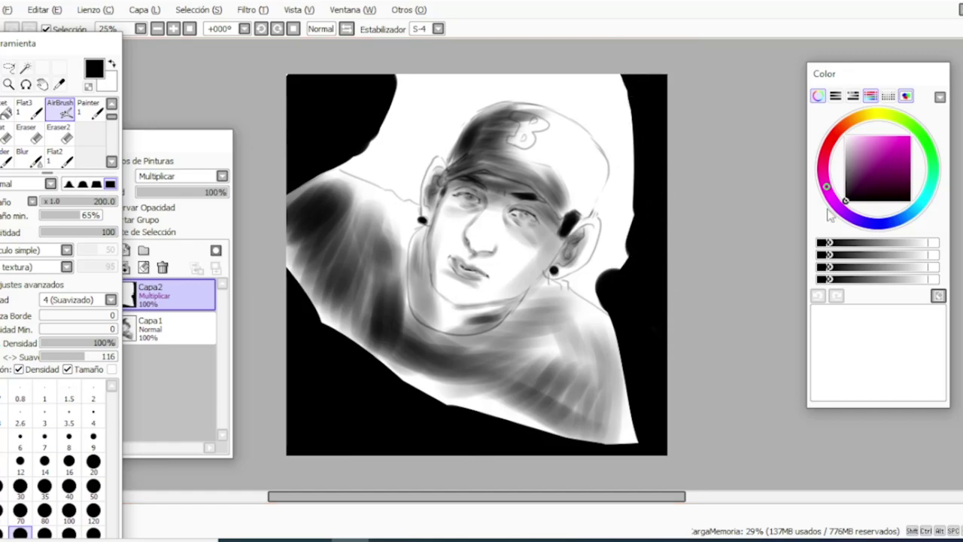
- Fill the background black along the left shoulder and around the left ear, using AirBrush sizes 80 and 50
left_click(45, 511)
mouse_move(335, 154)
left_mouse_down()
mouse_move(362, 166)
mouse_move(343, 163)
mouse_move(419, 172)
left_mouse_up()
left_click(60, 134)
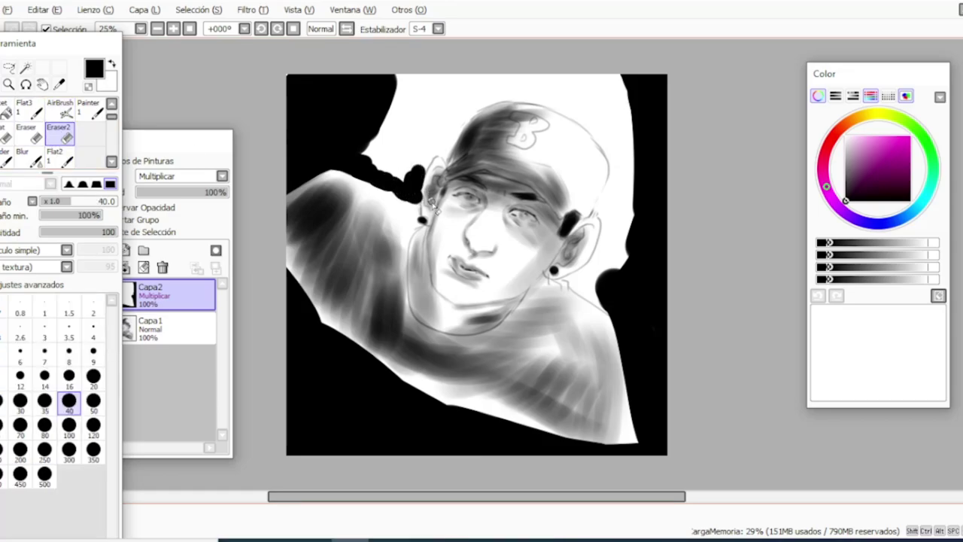
left_click(60, 109)
left_click(94, 489)
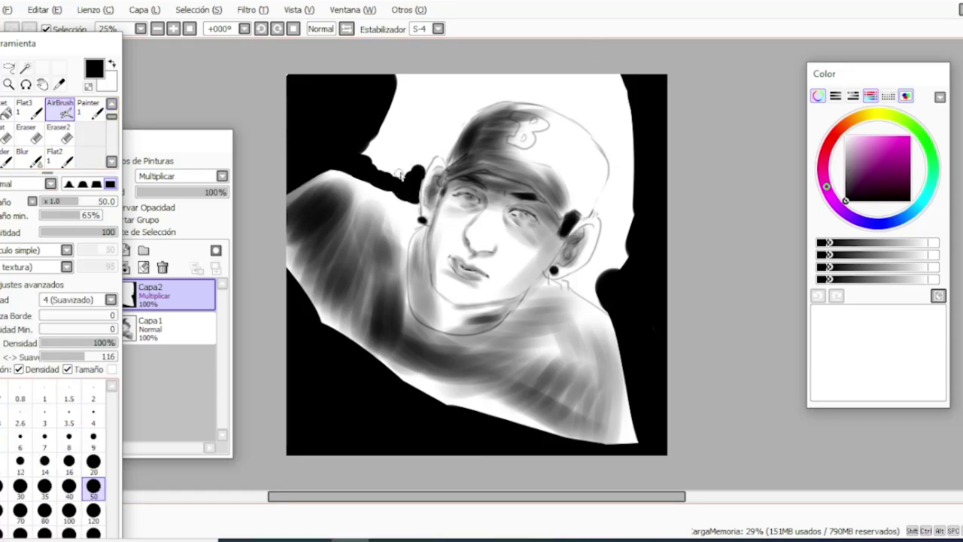
left_click_drag(420, 144, 426, 161)
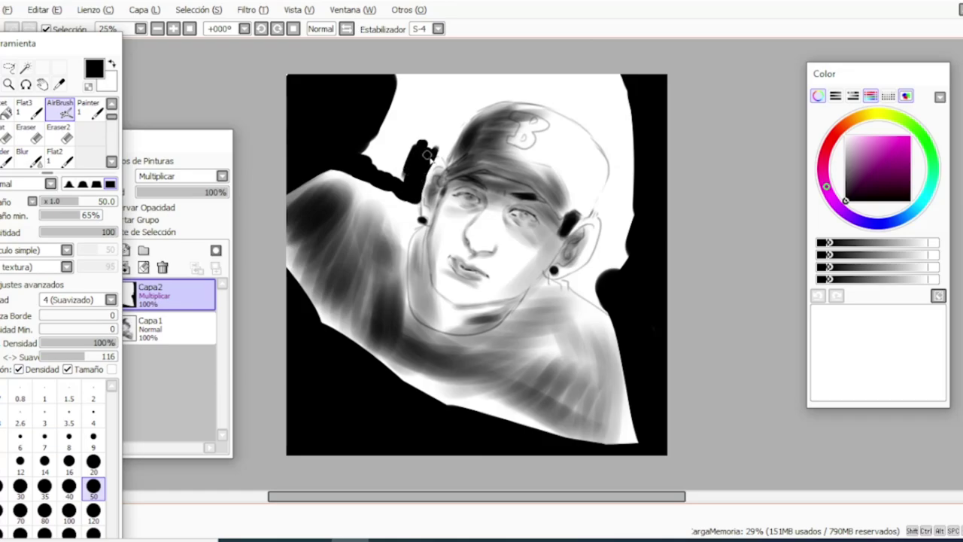
key("e")
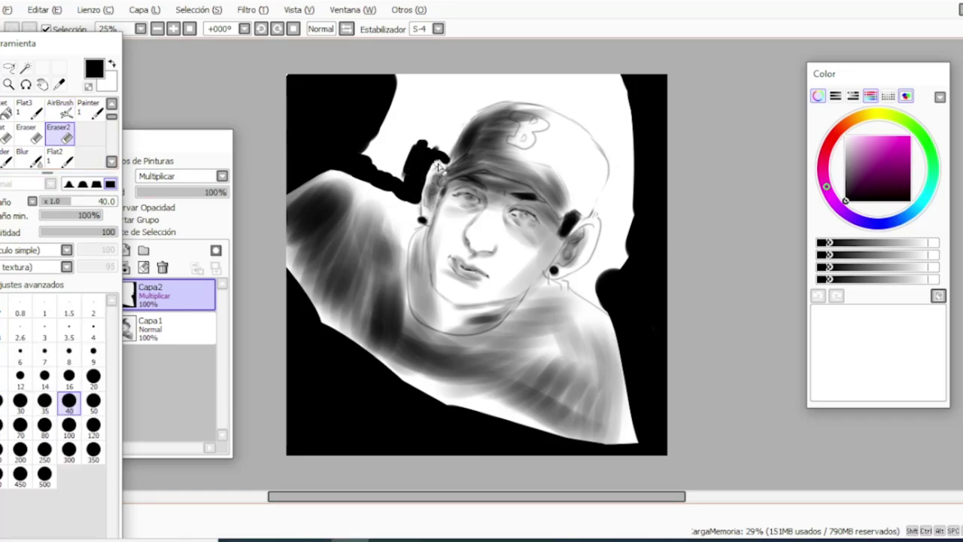
- Extend the black background around the cap's crown, following its outline down the right side
left_click(62, 110)
mouse_move(452, 139)
left_mouse_down()
mouse_move(484, 65)
mouse_move(456, 92)
left_mouse_up()
mouse_move(398, 122)
left_mouse_down()
mouse_move(364, 147)
mouse_move(399, 171)
mouse_move(420, 136)
mouse_move(410, 88)
mouse_move(394, 90)
mouse_move(397, 119)
mouse_move(379, 136)
mouse_move(402, 176)
mouse_move(414, 138)
mouse_move(442, 144)
mouse_move(433, 103)
mouse_move(404, 140)
mouse_move(556, 170)
mouse_move(443, 138)
mouse_move(473, 85)
mouse_move(468, 67)
mouse_move(438, 91)
mouse_move(430, 78)
mouse_move(474, 109)
mouse_move(559, 88)
mouse_move(531, 79)
mouse_move(521, 84)
mouse_move(628, 81)
mouse_move(604, 70)
mouse_move(596, 106)
mouse_move(525, 97)
mouse_move(564, 103)
mouse_move(623, 177)
left_mouse_up()
left_click_drag(596, 128, 606, 191)
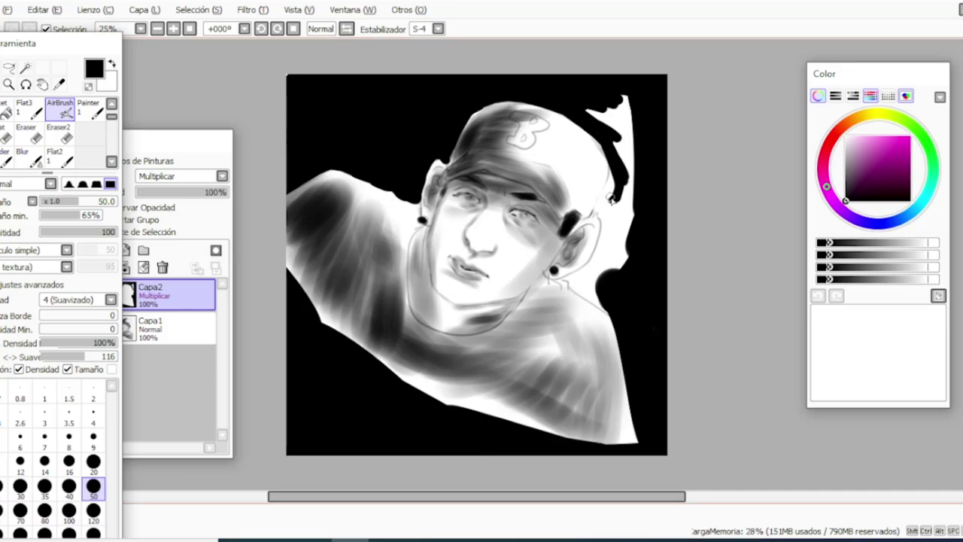
- Paint black around the right ear down to the shoulder and cover the remaining white gap in the background
left_click_drag(602, 249, 580, 277)
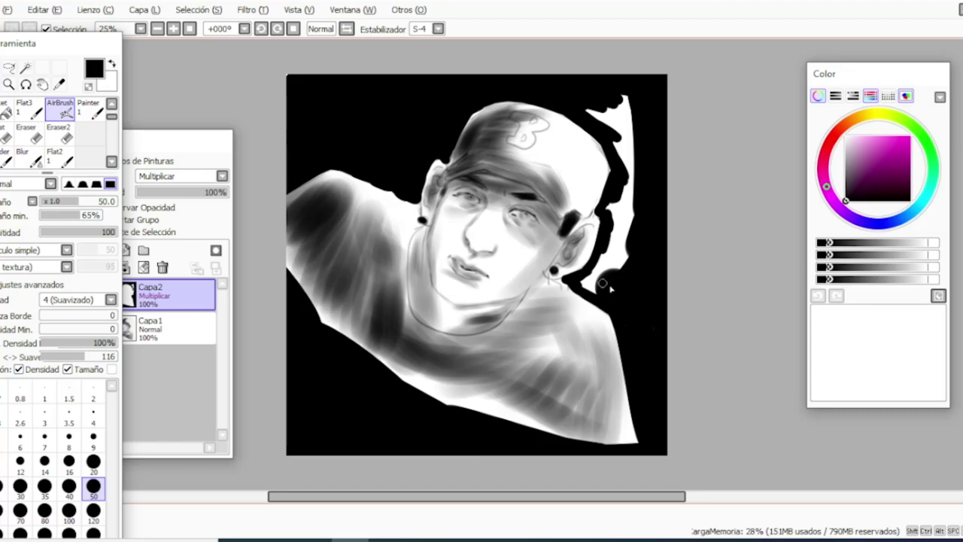
mouse_move(581, 285)
left_mouse_down()
mouse_move(611, 226)
mouse_move(657, 203)
left_mouse_up()
left_click_drag(608, 284, 616, 194)
mouse_move(604, 263)
left_mouse_down()
mouse_move(634, 208)
mouse_move(633, 167)
mouse_move(621, 175)
mouse_move(637, 98)
mouse_move(590, 115)
left_mouse_up()
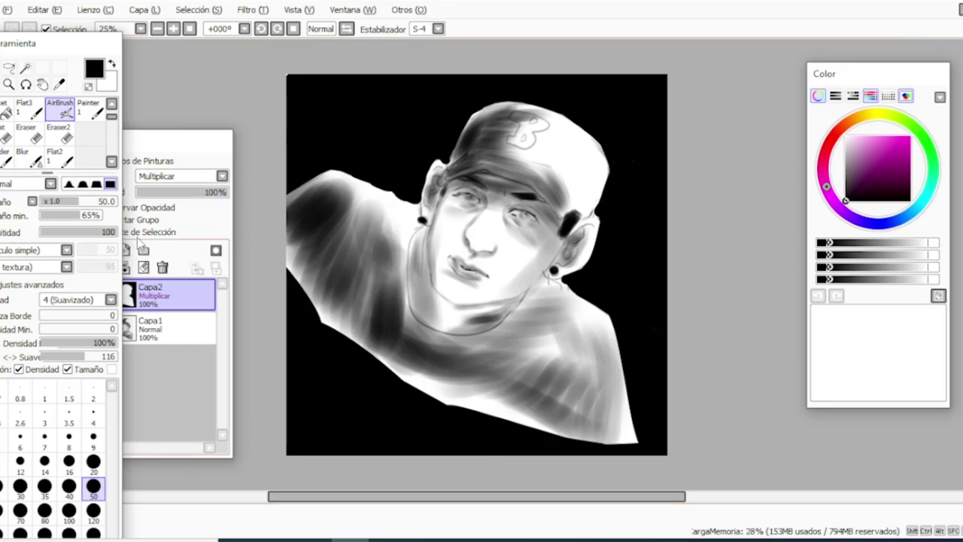
- Add a new layer in Superponer mode above the portrait and fill it with light orange
left_click(152, 252)
left_click(226, 178)
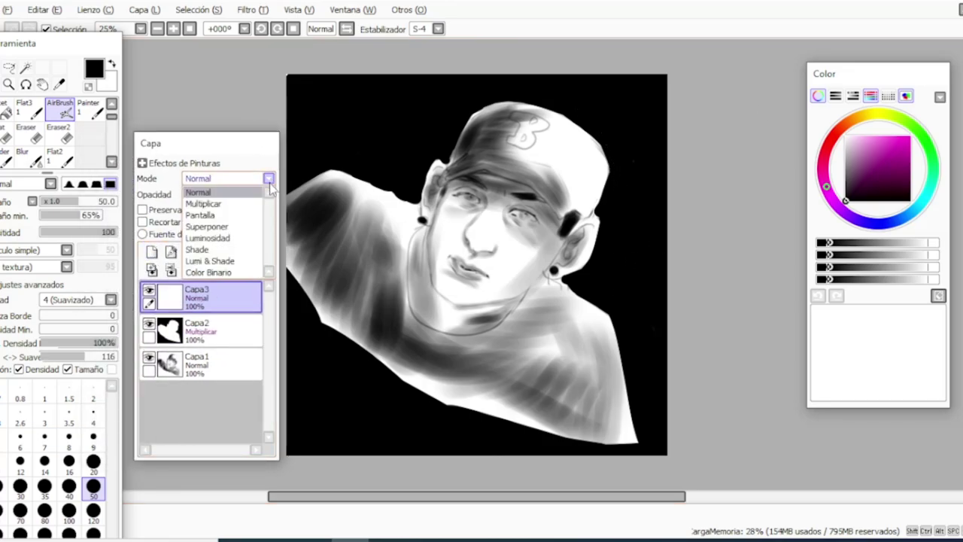
left_click(207, 225)
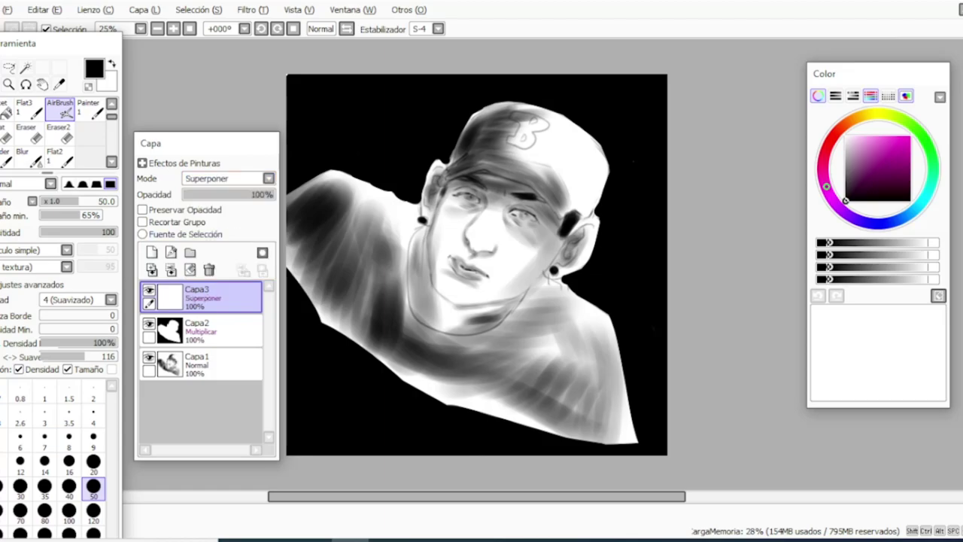
left_click(846, 125)
left_click(889, 144)
left_click(885, 136)
left_click(6, 109)
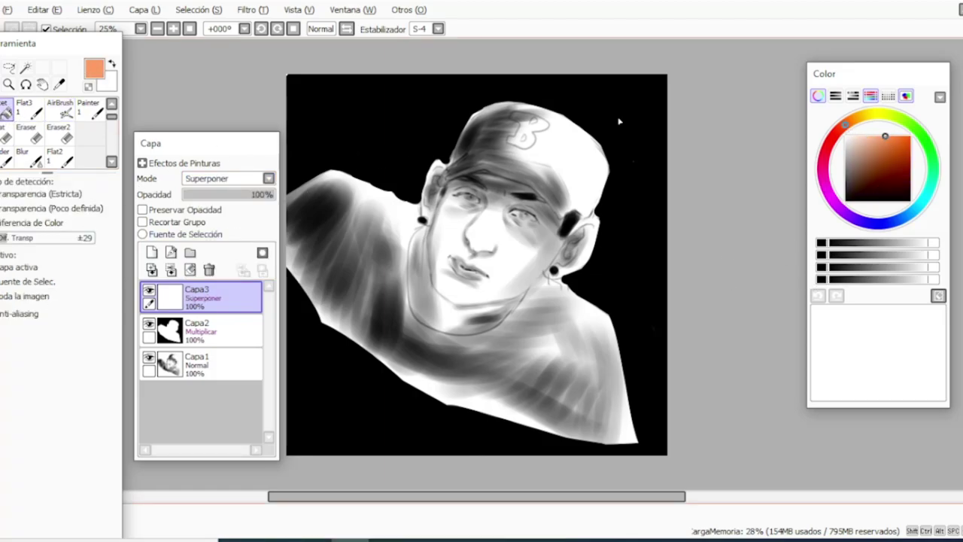
left_click(435, 126)
- Lower the luminance and saturation of the orange fill layer with Matiz y Saturación to give a muted brown
key("ctrl+u")
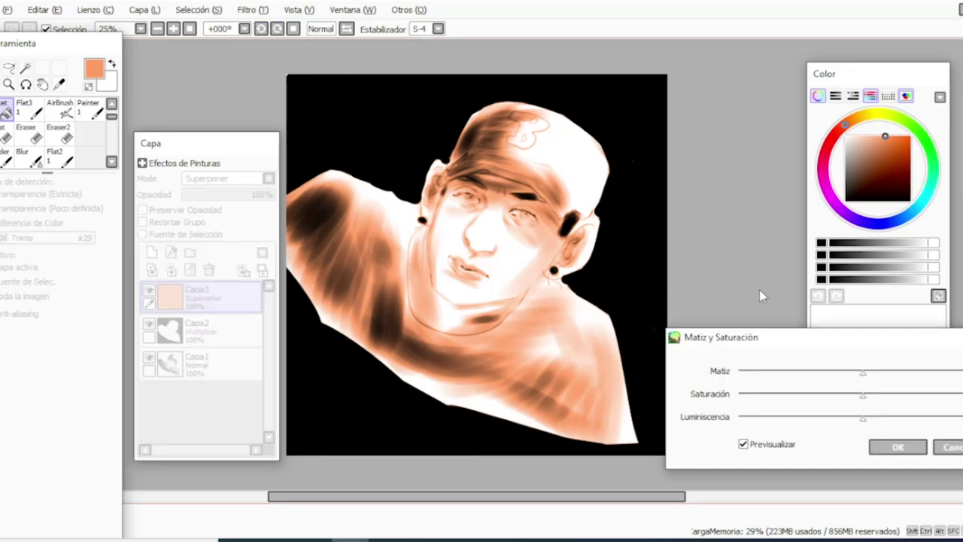
left_click_drag(866, 426, 837, 419)
left_click(862, 395)
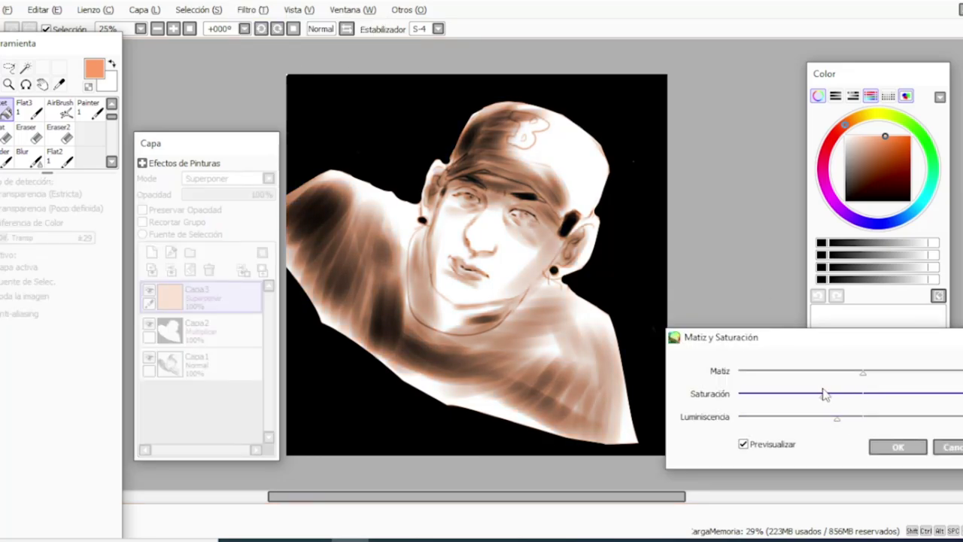
left_click(895, 448)
- On a new Superponer layer, paint mint green along the lower edge of the clothing with the AirBrush at size 100
left_click(149, 253)
left_click(268, 178)
left_click(203, 203)
left_click(256, 181)
left_click(207, 226)
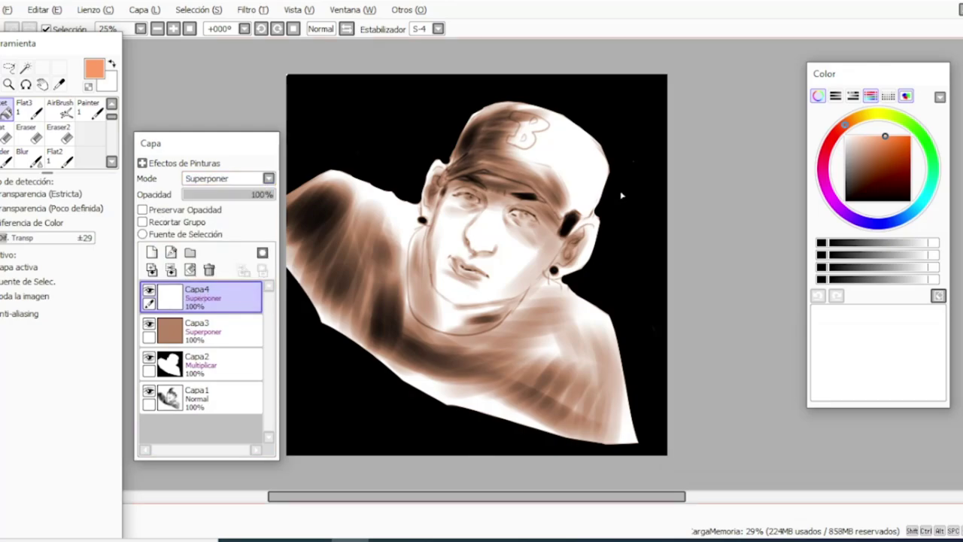
left_click(932, 164)
left_click_drag(885, 141, 870, 137)
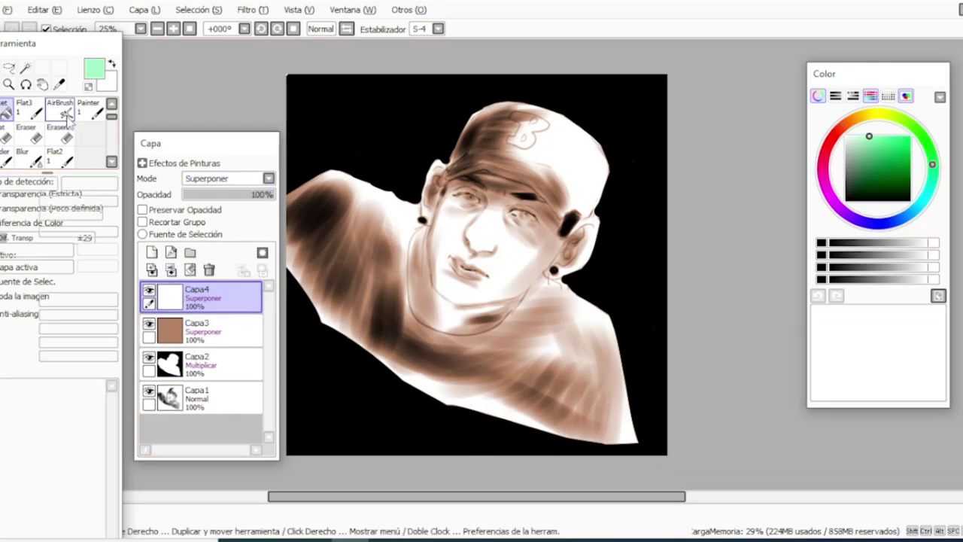
left_click(60, 108)
left_click(69, 519)
mouse_move(616, 428)
left_mouse_down()
mouse_move(643, 431)
mouse_move(569, 432)
mouse_move(557, 399)
mouse_move(497, 392)
mouse_move(440, 404)
mouse_move(433, 338)
mouse_move(408, 362)
mouse_move(379, 332)
mouse_move(387, 317)
mouse_move(284, 232)
mouse_move(448, 438)
left_mouse_up()
- On a new Multiplicar layer, paint the clothing over the figure's left-hand shoulder sky blue with the AirBrush at size 80
left_click(152, 253)
left_click(226, 178)
left_click(218, 204)
left_click(917, 207)
left_click(883, 136)
left_click(69, 485)
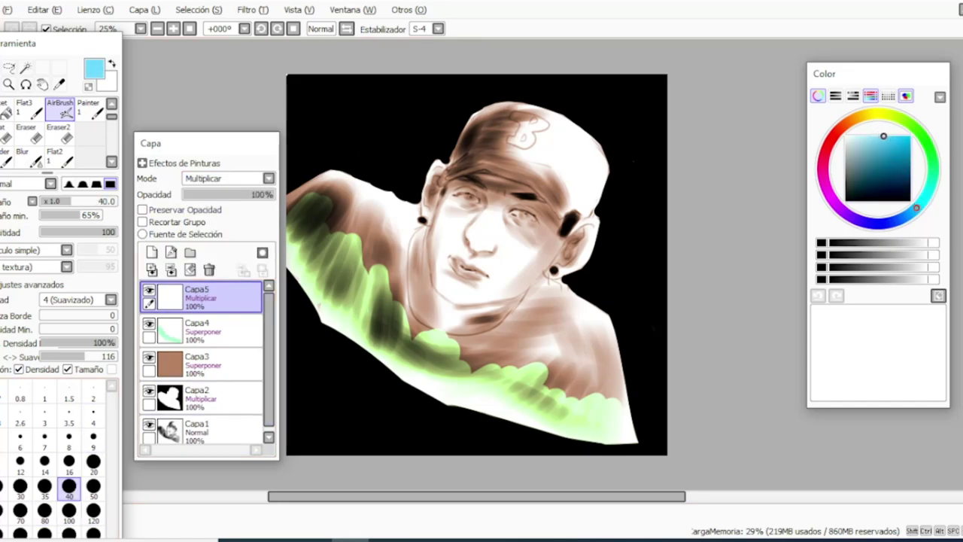
left_click(45, 510)
mouse_move(340, 311)
left_mouse_down()
mouse_move(378, 234)
mouse_move(360, 221)
mouse_move(385, 199)
mouse_move(362, 220)
mouse_move(352, 203)
mouse_move(342, 228)
mouse_move(307, 232)
mouse_move(329, 186)
mouse_move(303, 234)
left_mouse_up()
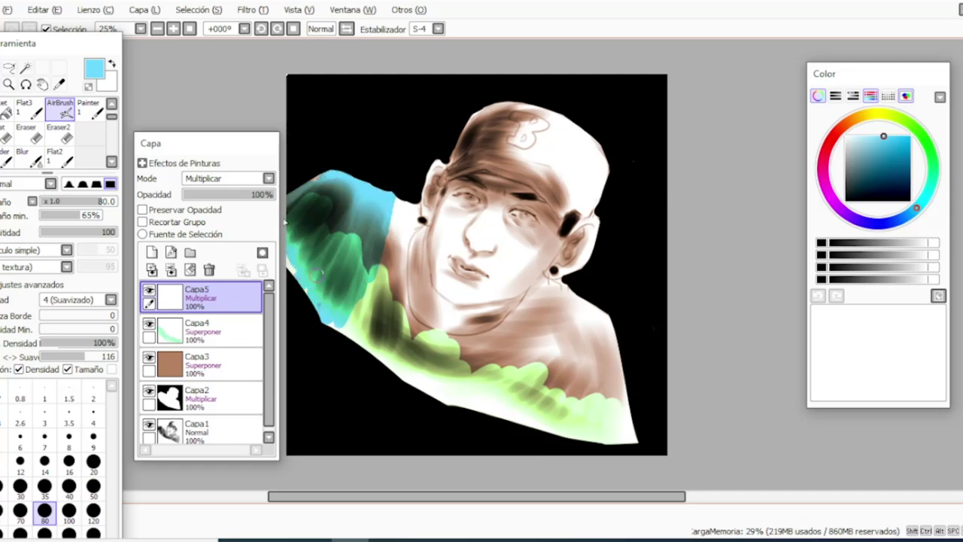
mouse_move(300, 199)
left_mouse_down()
mouse_move(372, 220)
mouse_move(407, 198)
mouse_move(411, 207)
mouse_move(394, 228)
mouse_move(411, 224)
mouse_move(364, 333)
mouse_move(331, 326)
mouse_move(372, 334)
mouse_move(398, 416)
left_mouse_up()
left_click_drag(403, 294, 393, 245)
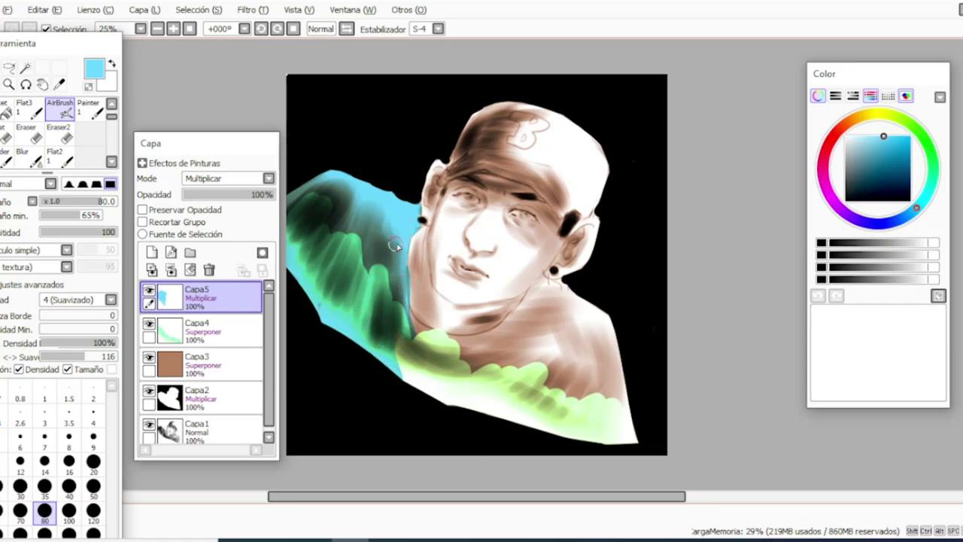
key("e")
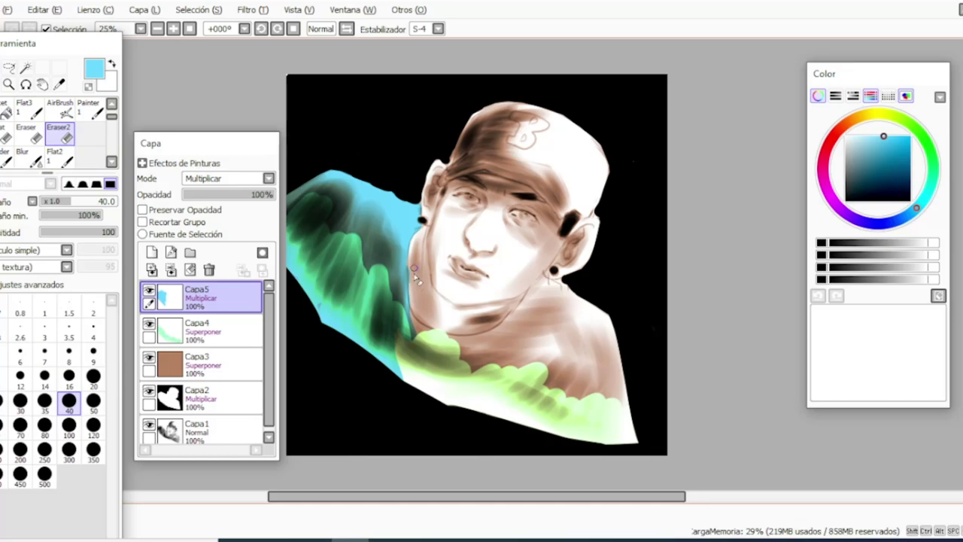
key("e")
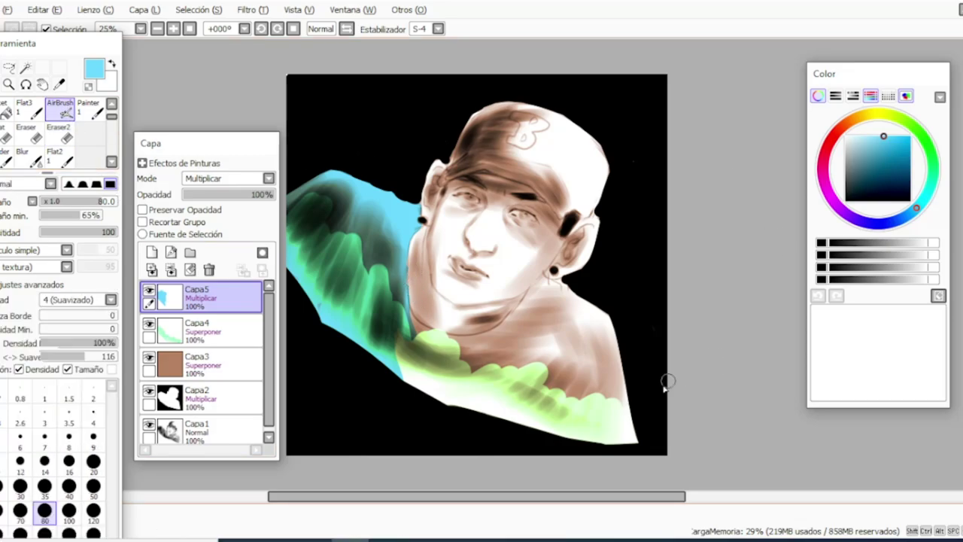
- Cover the rest of the clothing with sky blue using the AirBrush at size 120, and clean the edge near the earring
left_click(93, 512)
mouse_move(638, 436)
left_mouse_down()
mouse_move(629, 368)
mouse_move(605, 450)
left_mouse_up()
mouse_move(617, 395)
left_mouse_down()
mouse_move(588, 437)
mouse_move(542, 391)
left_mouse_up()
mouse_move(576, 421)
left_mouse_down()
mouse_move(511, 419)
mouse_move(453, 376)
mouse_move(421, 368)
mouse_move(428, 393)
mouse_move(399, 317)
mouse_move(434, 346)
mouse_move(419, 334)
mouse_move(464, 355)
mouse_move(436, 343)
mouse_move(516, 346)
left_mouse_up()
mouse_move(458, 362)
left_mouse_down()
mouse_move(444, 343)
mouse_move(489, 345)
mouse_move(511, 335)
mouse_move(538, 298)
mouse_move(576, 301)
mouse_move(530, 342)
mouse_move(554, 278)
left_mouse_up()
key("e")
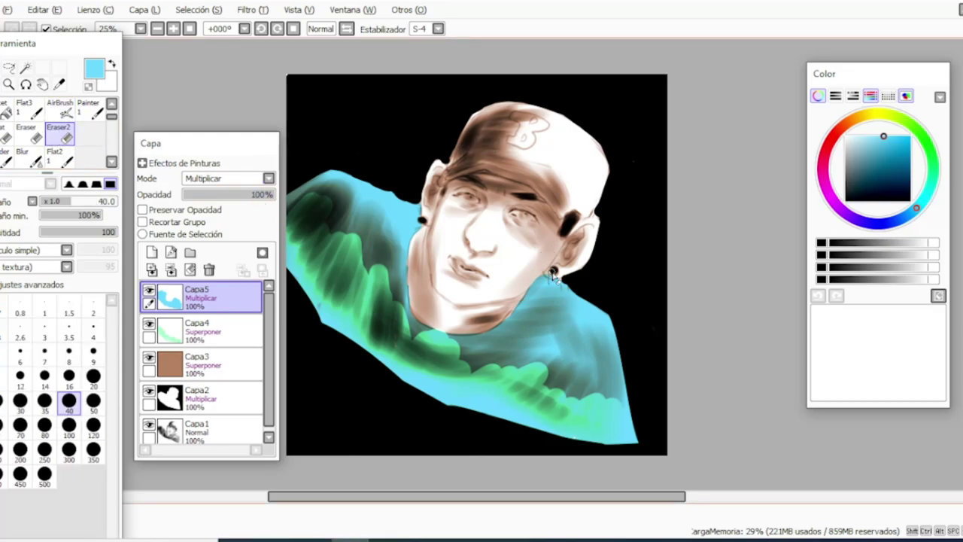
- On a new Multiplicar layer, color both irises teal green with the AirBrush at size 16 and soften them with Blur
left_click(152, 252)
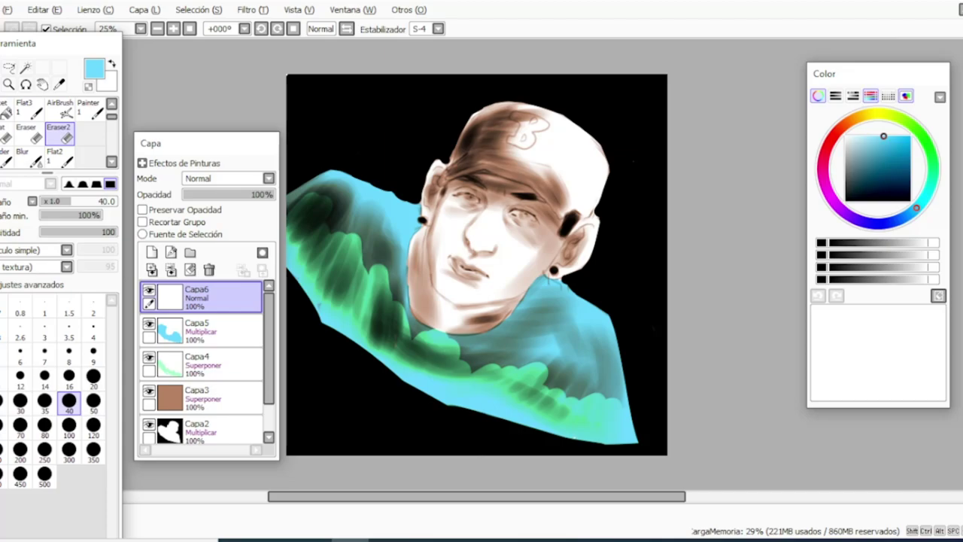
left_click_drag(917, 206, 931, 186)
left_click(881, 157)
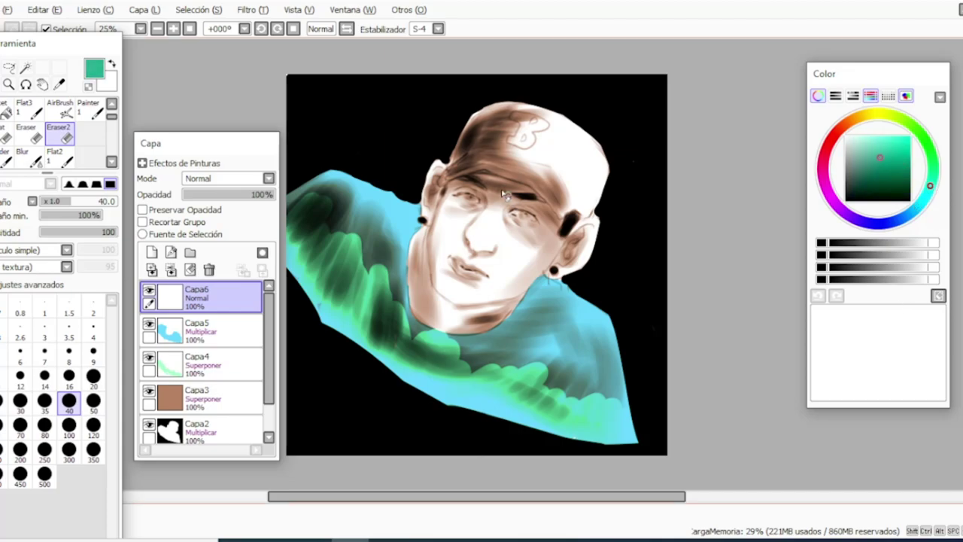
left_click(67, 108)
left_click(69, 485)
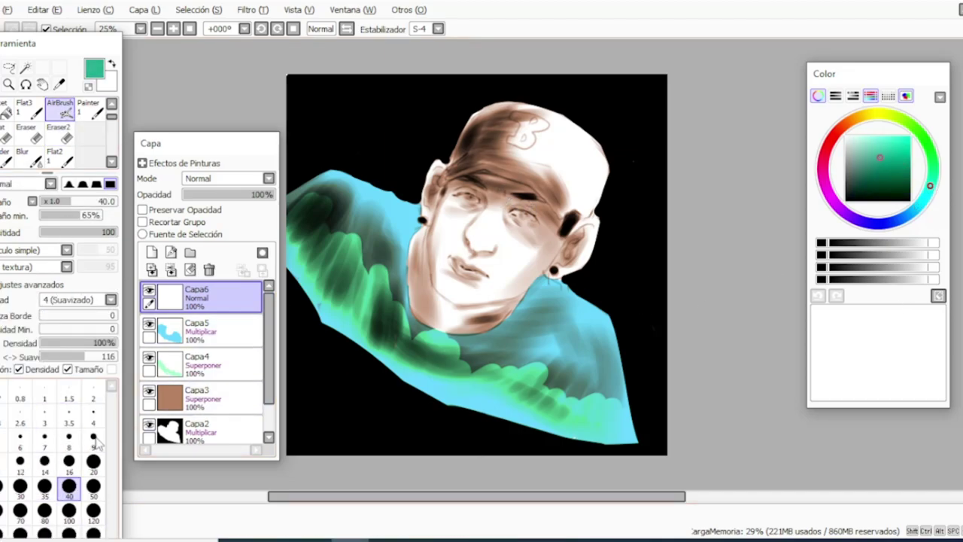
left_click(68, 462)
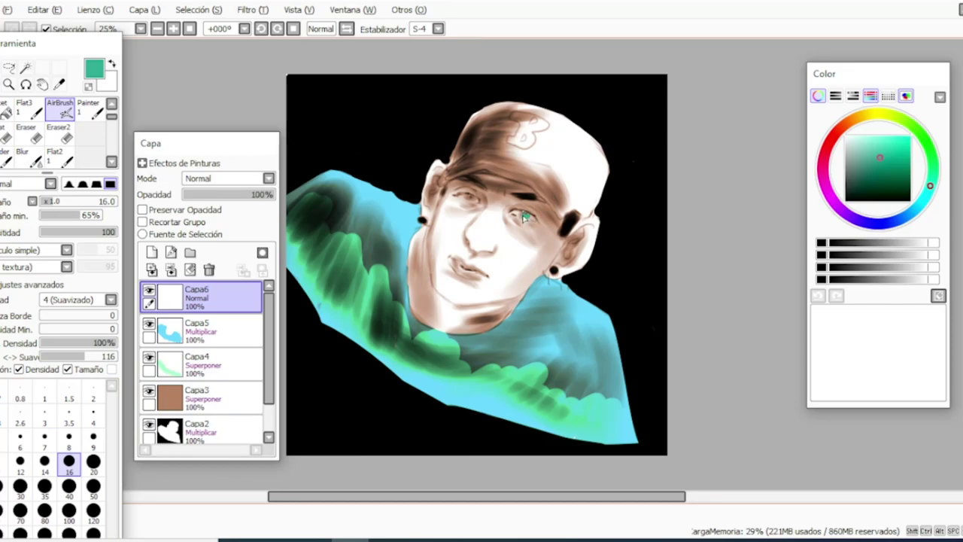
left_click(265, 179)
left_click(212, 200)
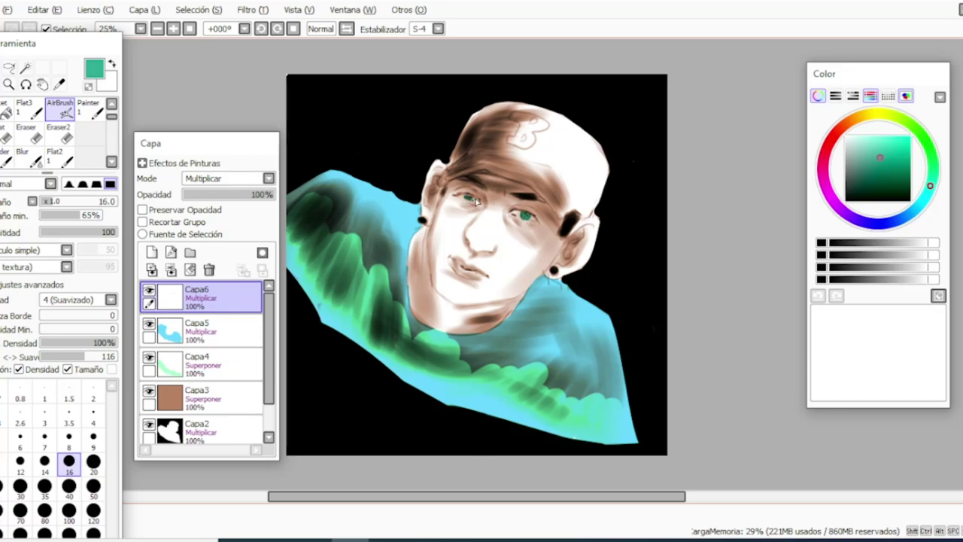
left_click(29, 157)
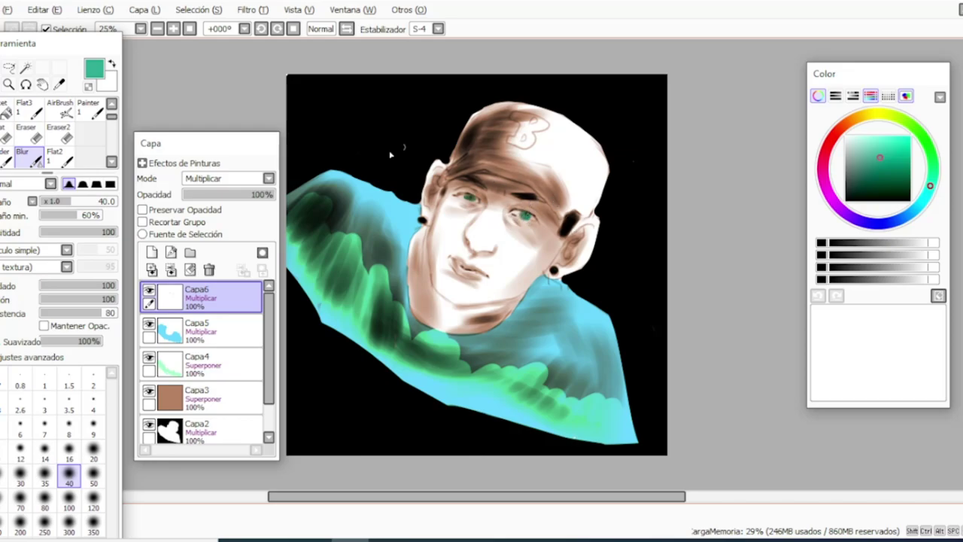
- Add a new Multiplicar layer for the skin and choose a light peach color
left_click(152, 253)
left_click(225, 178)
left_click(211, 204)
left_click_drag(860, 119, 842, 127)
left_click_drag(873, 142, 868, 127)
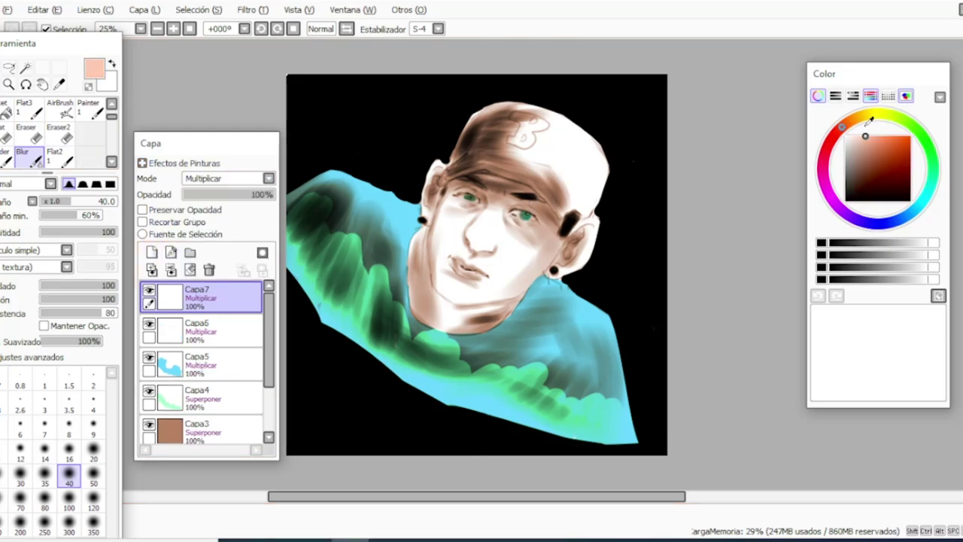
- Paint the face, ears and neck peach with the AirBrush at size 100, and erase the color over the eyes
double_click(59, 109)
left_click(682, 140)
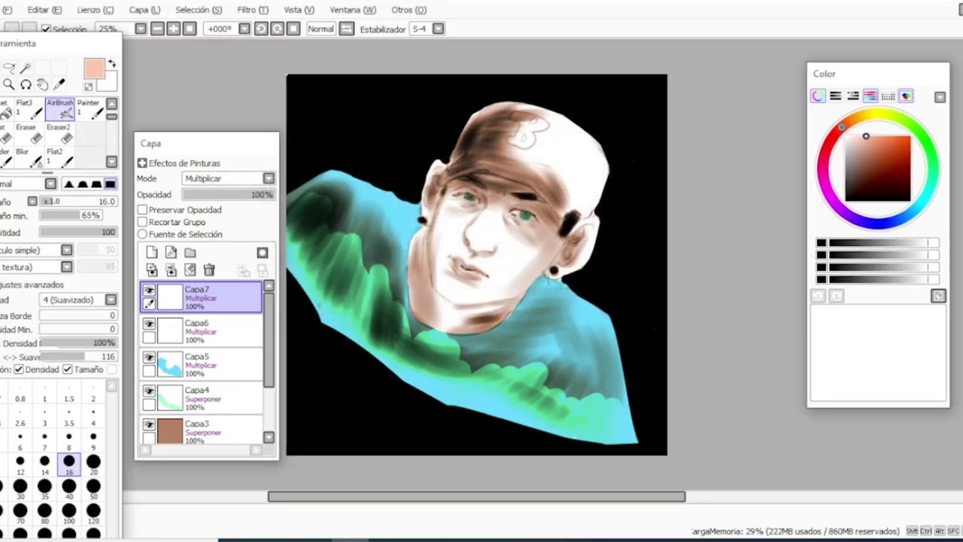
left_click(44, 488)
left_click(69, 510)
mouse_move(489, 279)
left_mouse_down()
mouse_move(459, 297)
mouse_move(442, 292)
mouse_move(438, 182)
left_mouse_up()
mouse_move(426, 235)
left_mouse_down()
mouse_move(419, 279)
mouse_move(432, 254)
mouse_move(460, 231)
mouse_move(473, 234)
mouse_move(458, 210)
mouse_move(474, 211)
mouse_move(451, 199)
mouse_move(476, 186)
mouse_move(486, 206)
mouse_move(468, 257)
mouse_move(430, 317)
mouse_move(425, 302)
mouse_move(443, 321)
mouse_move(485, 319)
mouse_move(513, 290)
mouse_move(502, 304)
mouse_move(467, 302)
mouse_move(506, 304)
mouse_move(523, 269)
mouse_move(585, 255)
mouse_move(568, 251)
mouse_move(601, 219)
mouse_move(568, 247)
mouse_move(585, 231)
mouse_move(559, 255)
left_mouse_up()
mouse_move(514, 216)
left_mouse_down()
mouse_move(568, 229)
mouse_move(529, 198)
mouse_move(480, 182)
left_mouse_up()
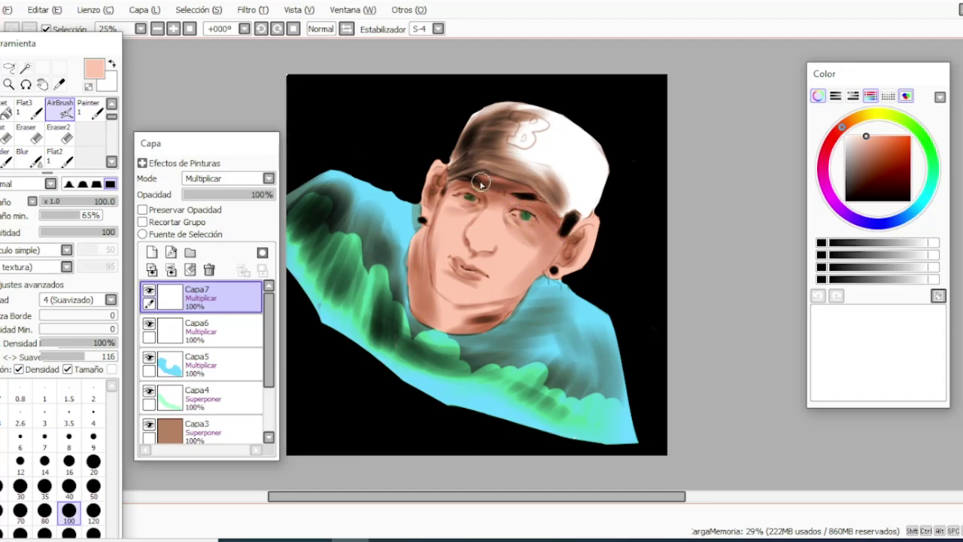
left_click(60, 132)
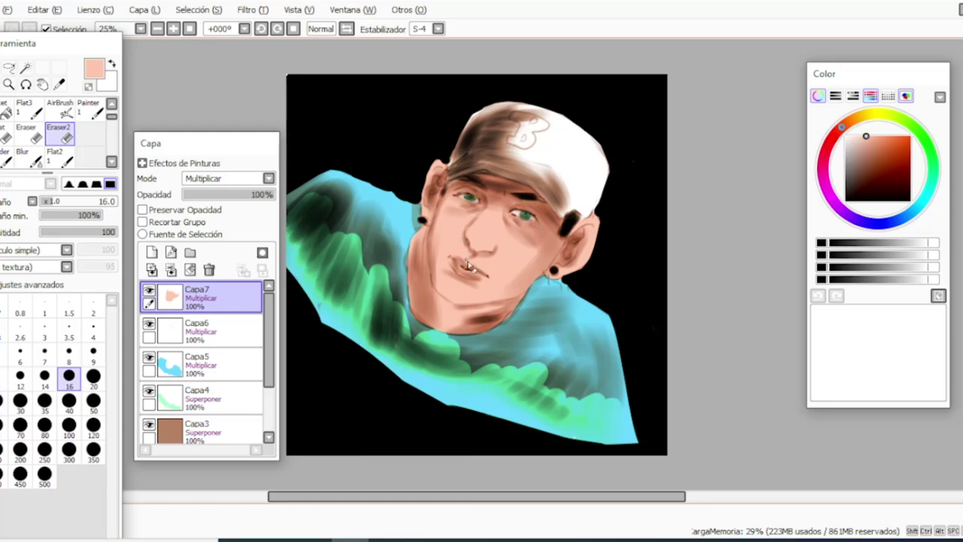
- On a new Multiplicar layer, paint the lips orange-red with the AirBrush at size 30
left_click(151, 269)
left_click(226, 178)
left_click(207, 194)
left_click(894, 144)
left_click(61, 109)
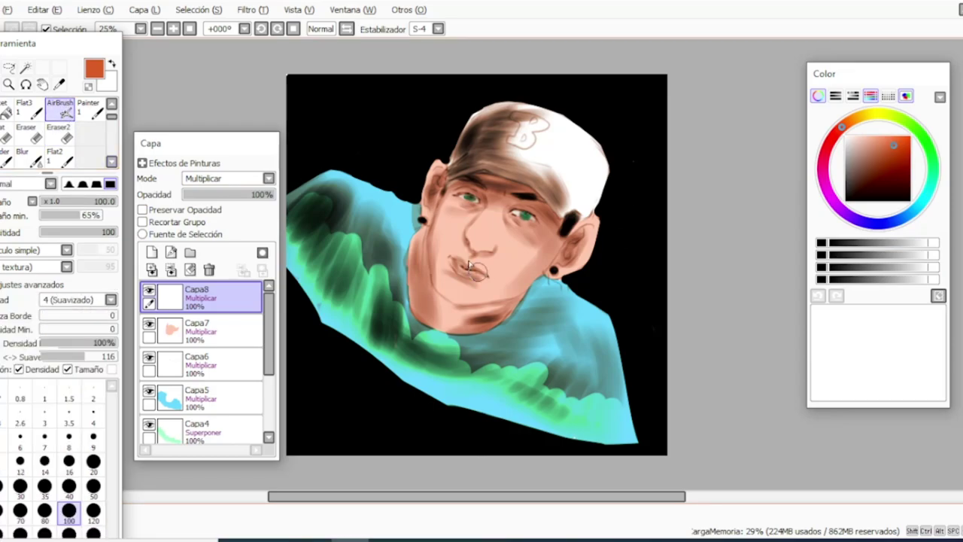
left_click(17, 486)
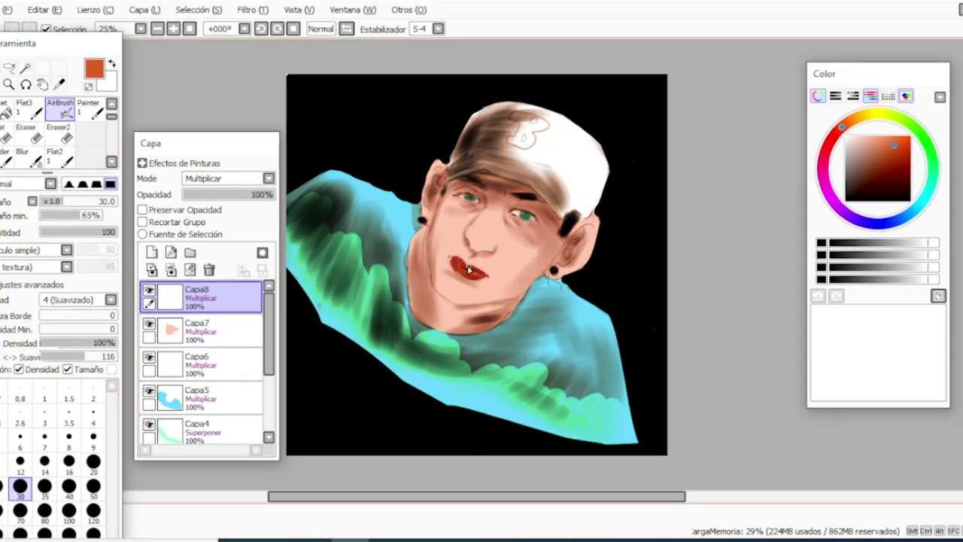
- Soften the lip color with Blur at size 70, and add blurred orange-red shading around both eyes
left_click(22, 156)
key("bracketright")
key("bracketright")
key("bracketright")
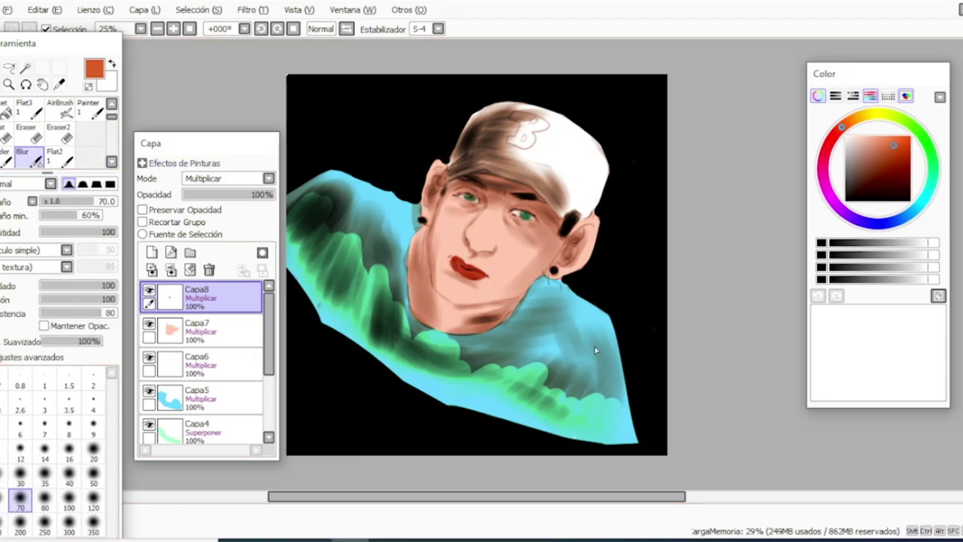
left_click_drag(453, 259, 470, 272)
left_click(64, 112)
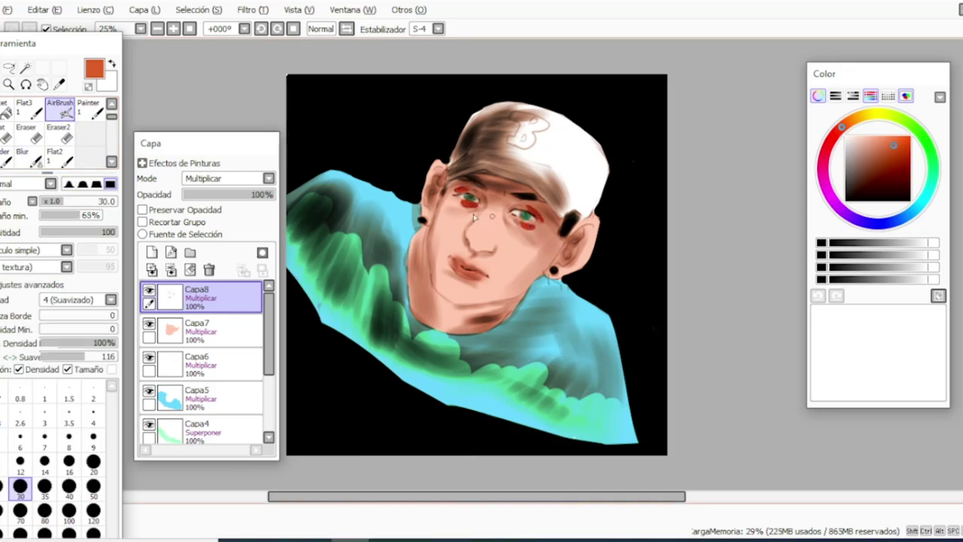
left_click(22, 154)
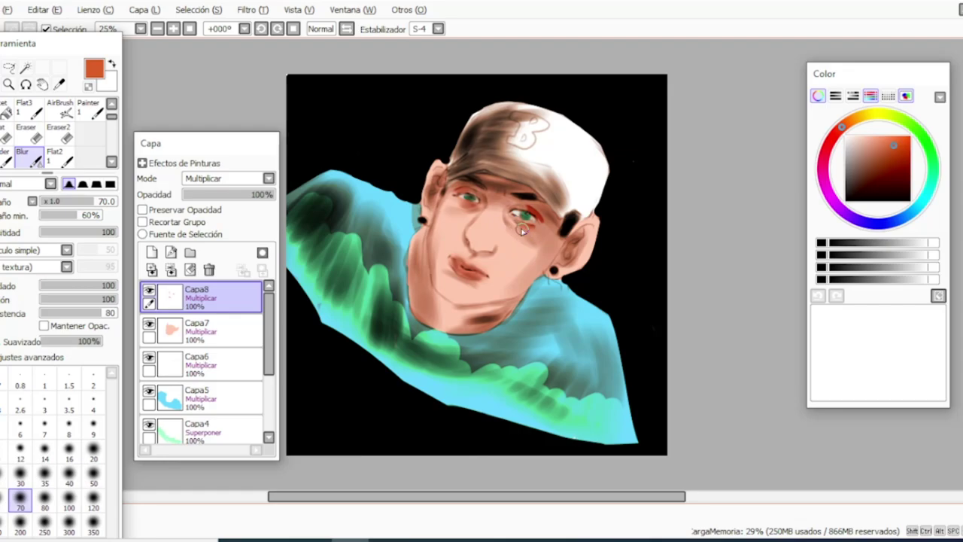
- Add lighter orange blush to the cheeks and face with the AirBrush, blending it with Blur at size 100
left_click_drag(890, 140, 891, 130)
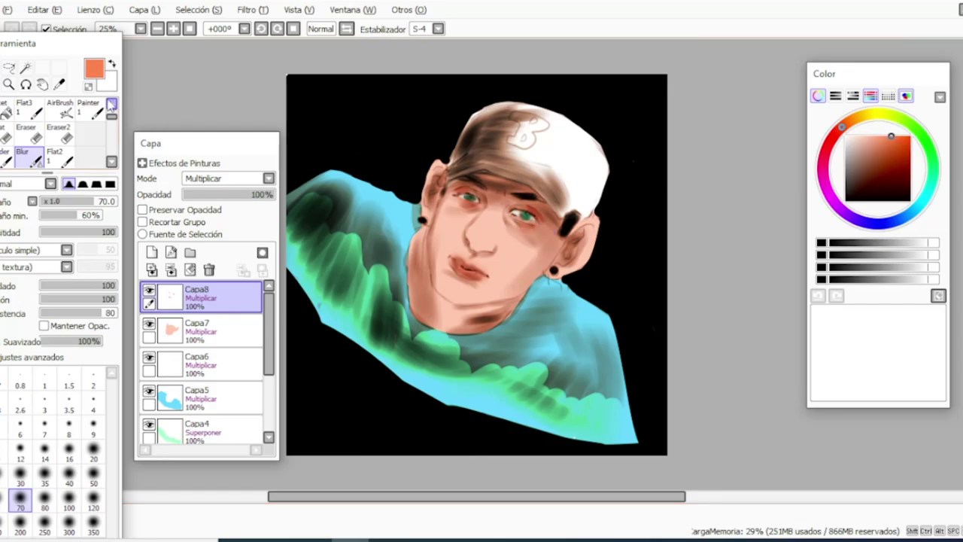
left_click(62, 109)
left_click_drag(522, 283, 525, 265)
left_click(22, 153)
left_click(68, 498)
mouse_move(444, 245)
left_mouse_down()
mouse_move(441, 226)
mouse_move(436, 249)
left_mouse_up()
mouse_move(515, 271)
left_mouse_down()
mouse_move(525, 257)
mouse_move(525, 276)
left_mouse_up()
mouse_move(482, 243)
left_mouse_down()
mouse_move(497, 218)
mouse_move(476, 225)
mouse_move(485, 237)
mouse_move(475, 234)
mouse_move(490, 219)
mouse_move(485, 241)
mouse_move(466, 239)
mouse_move(478, 244)
mouse_move(486, 214)
mouse_move(463, 240)
mouse_move(437, 299)
left_mouse_up()
left_click(23, 156)
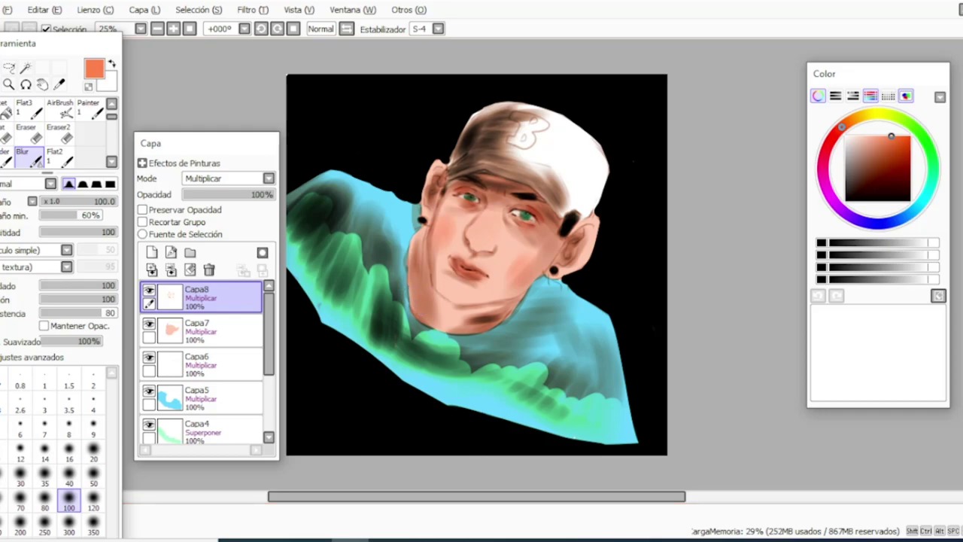
- On a new Multiplicar layer, paint the cap blue with the AirBrush, leaving the area around the B emblem unpainted
left_click(152, 252)
left_click(256, 179)
left_click(206, 201)
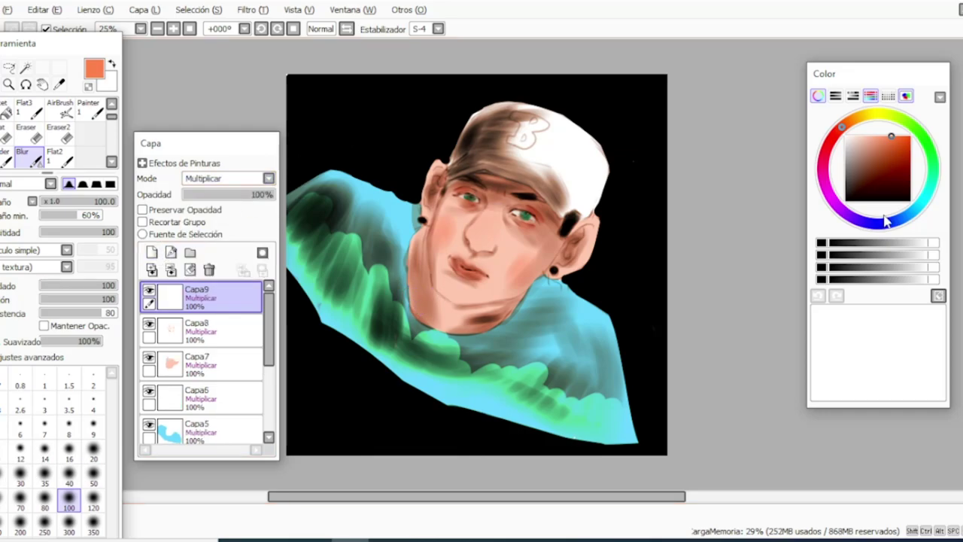
left_click(899, 219)
left_click(887, 145)
left_click(61, 108)
mouse_move(582, 214)
left_mouse_down()
mouse_move(599, 142)
mouse_move(607, 153)
mouse_move(590, 180)
mouse_move(573, 176)
mouse_move(566, 193)
mouse_move(557, 191)
mouse_move(558, 207)
mouse_move(538, 181)
mouse_move(491, 164)
mouse_move(463, 164)
mouse_move(444, 178)
mouse_move(462, 139)
mouse_move(478, 149)
mouse_move(510, 128)
mouse_move(495, 108)
mouse_move(504, 98)
mouse_move(549, 101)
mouse_move(534, 161)
mouse_move(482, 138)
mouse_move(543, 167)
mouse_move(573, 155)
mouse_move(581, 161)
mouse_move(558, 158)
mouse_move(567, 111)
mouse_move(513, 158)
left_mouse_up()
left_click(69, 485)
left_click(45, 510)
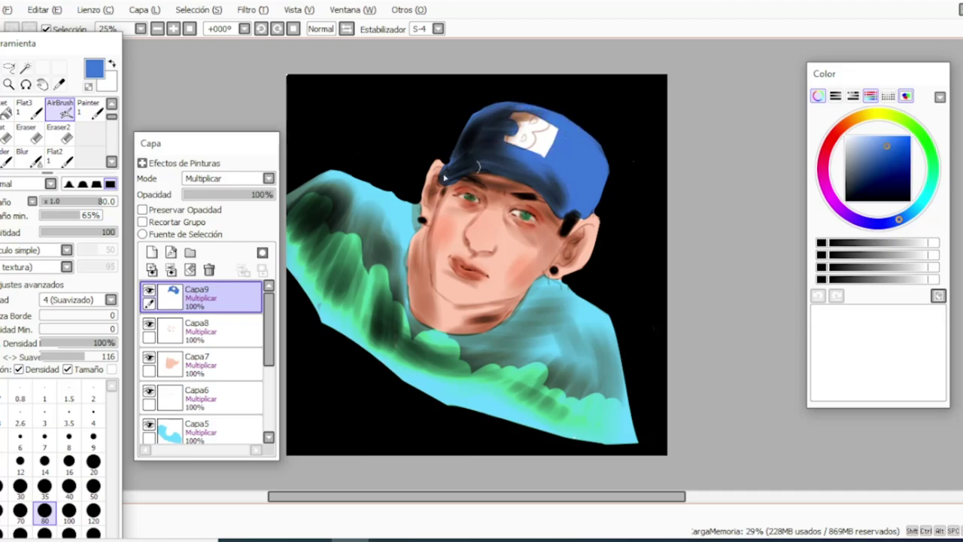
- Fill the remaining area around the B emblem with blue, using AirBrush sizes 40, 16 and 35 and keeping the letter white
left_click(69, 486)
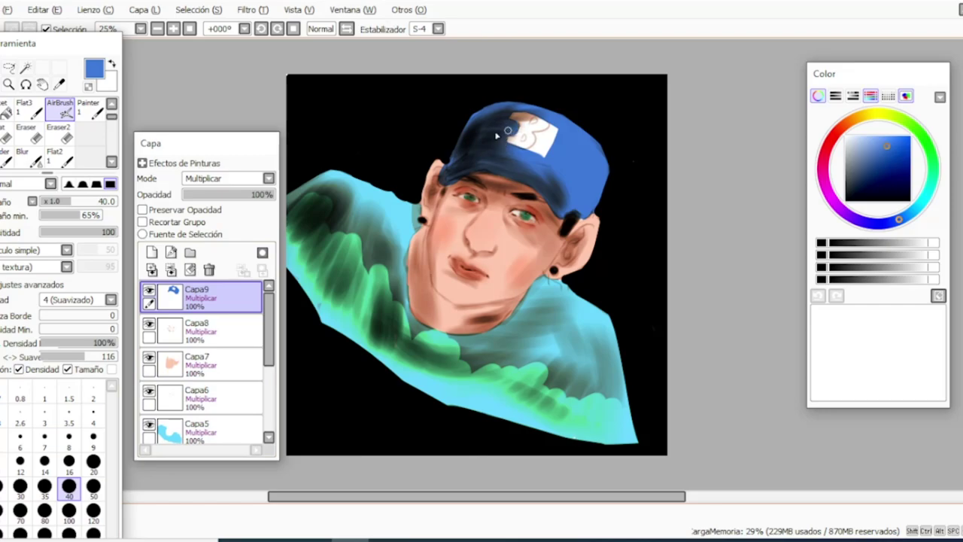
left_click(68, 461)
left_click_drag(523, 143, 534, 121)
left_click(45, 485)
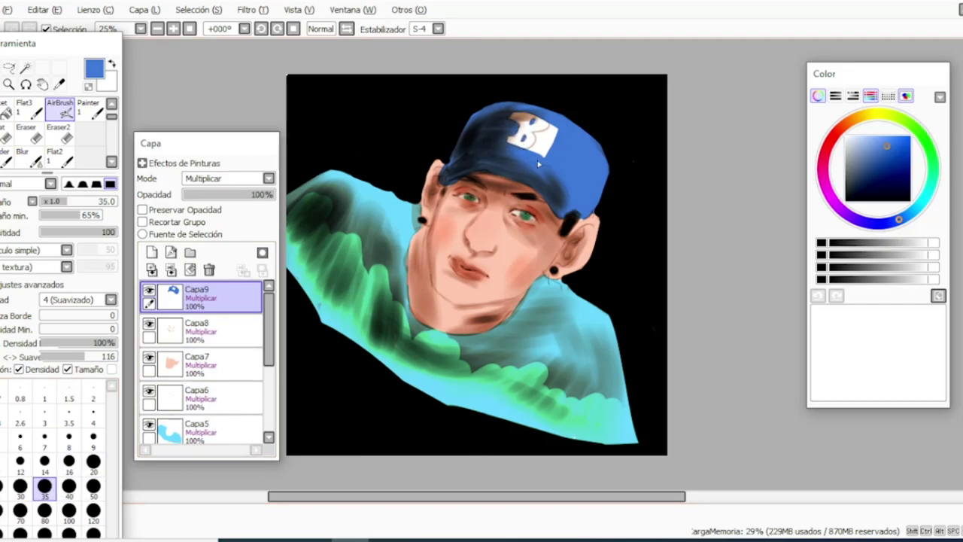
mouse_move(531, 154)
left_mouse_down()
mouse_move(561, 135)
mouse_move(539, 156)
left_mouse_up()
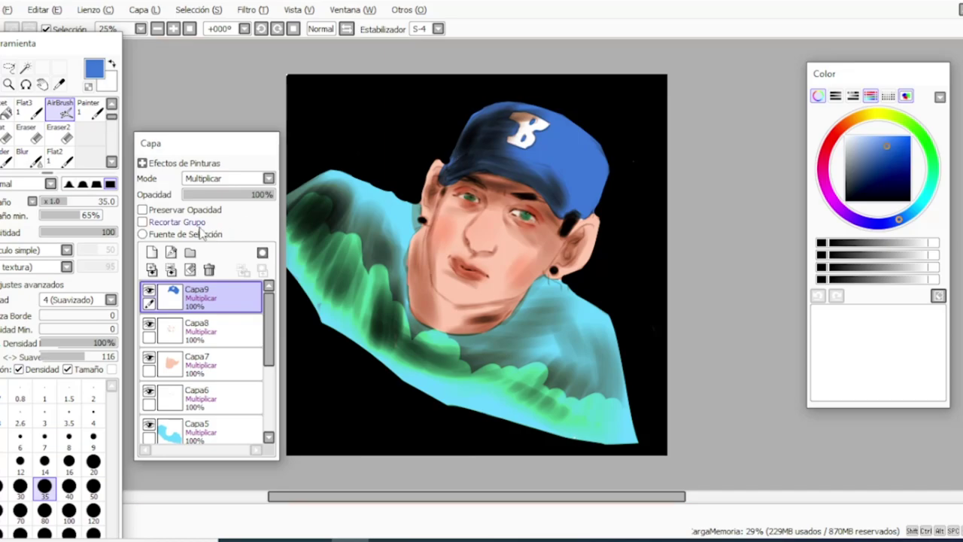
- On a new Normal layer, paint blue shading on both sides of the clothing using AirBrush sizes 40 and 60 at density 35
left_click(152, 252)
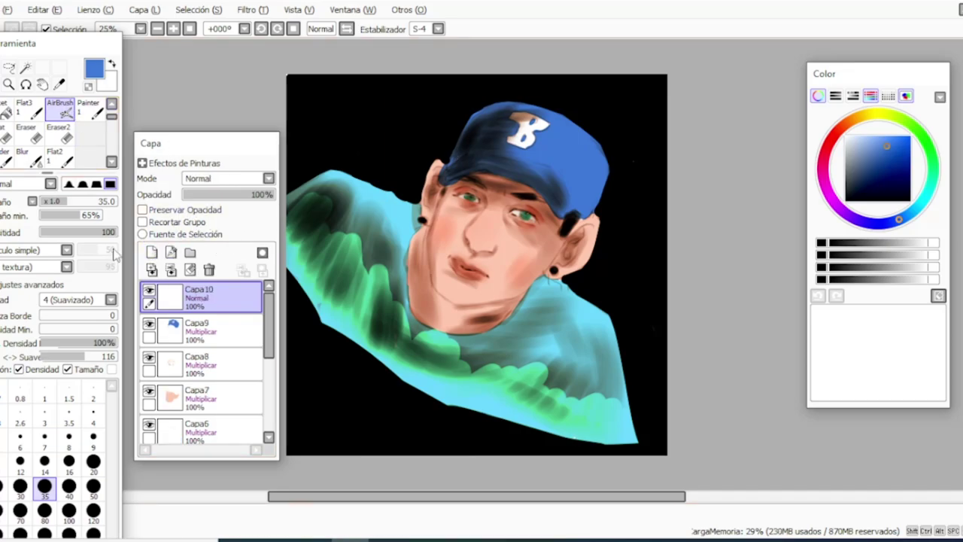
left_click(68, 485)
mouse_move(407, 256)
left_mouse_down()
mouse_move(393, 288)
mouse_move(364, 223)
mouse_move(354, 257)
mouse_move(334, 216)
mouse_move(301, 236)
mouse_move(297, 202)
left_mouse_up()
left_click(67, 232)
left_click(67, 234)
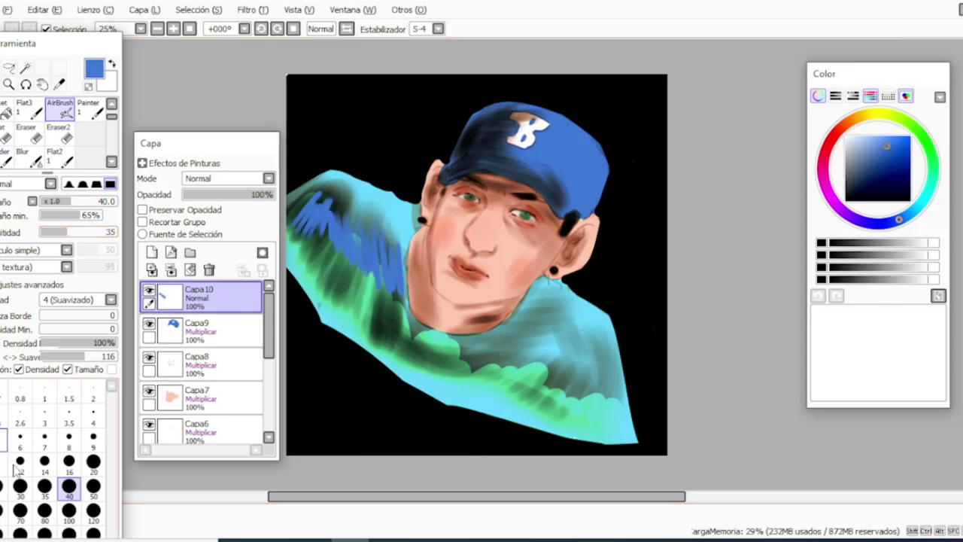
left_click(4, 510)
mouse_move(571, 407)
left_mouse_down()
mouse_move(593, 380)
mouse_move(558, 370)
mouse_move(545, 382)
mouse_move(475, 341)
left_mouse_up()
- Add light blue highlights to the right side and brim of the cap with the size 60 AirBrush
left_click(870, 138)
left_click_drag(870, 138, 877, 136)
mouse_move(566, 220)
left_mouse_down()
mouse_move(583, 179)
mouse_move(599, 181)
mouse_move(593, 158)
mouse_move(575, 202)
left_mouse_up()
- On a new layer, add light orange accents around the eyes and lips and white highlights on the face, using AirBrush size 8 at density 100
left_click(152, 252)
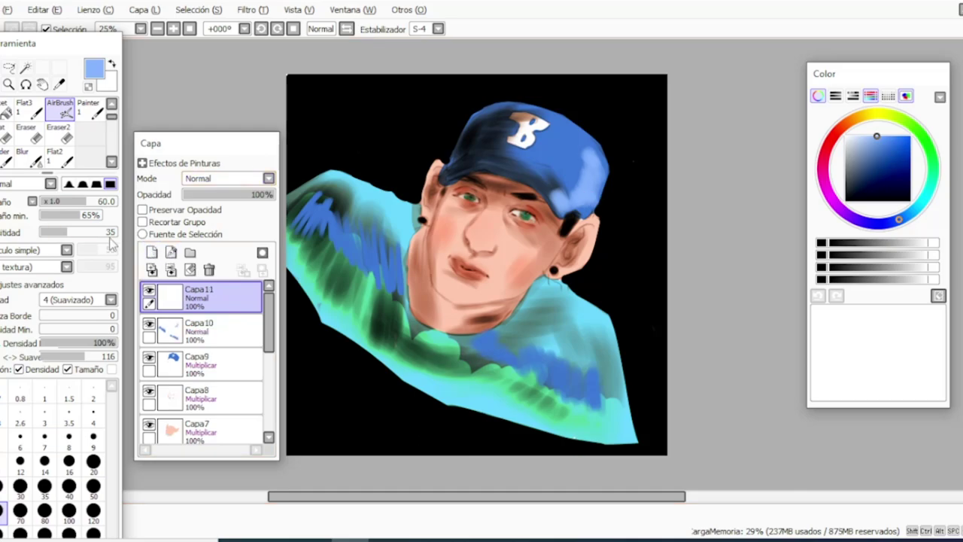
left_click_drag(110, 235, 131, 232)
left_click(173, 28)
left_click_drag(863, 114, 848, 121)
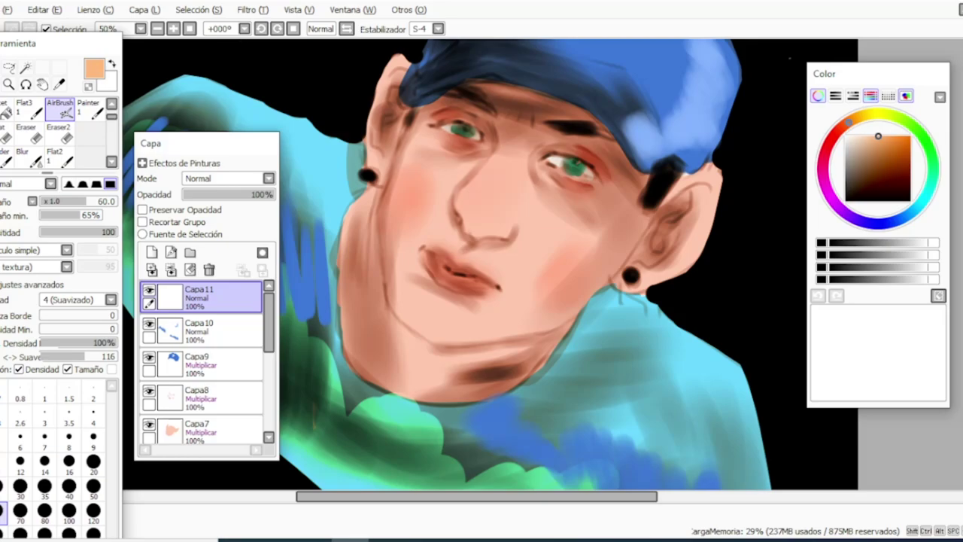
left_click(69, 438)
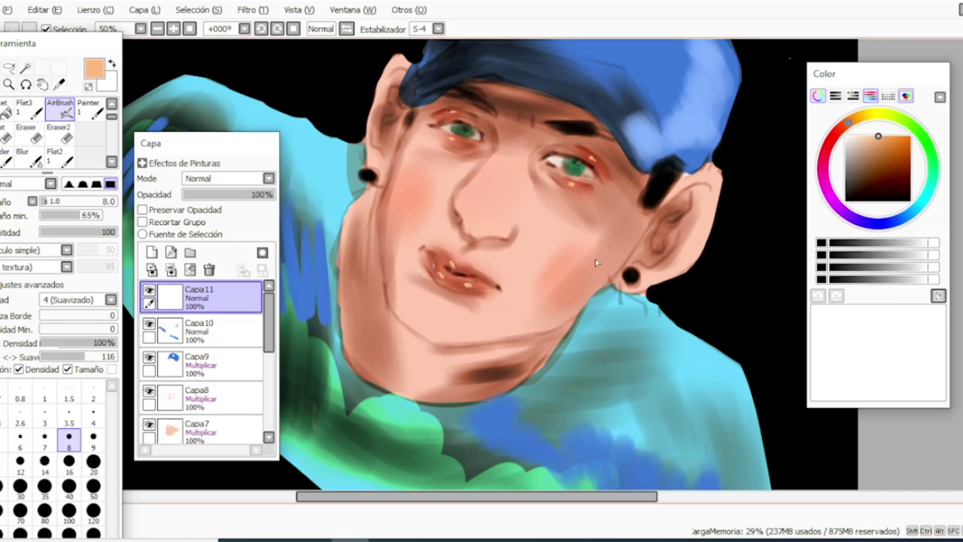
left_click(846, 136)
left_click_drag(455, 210, 456, 198)
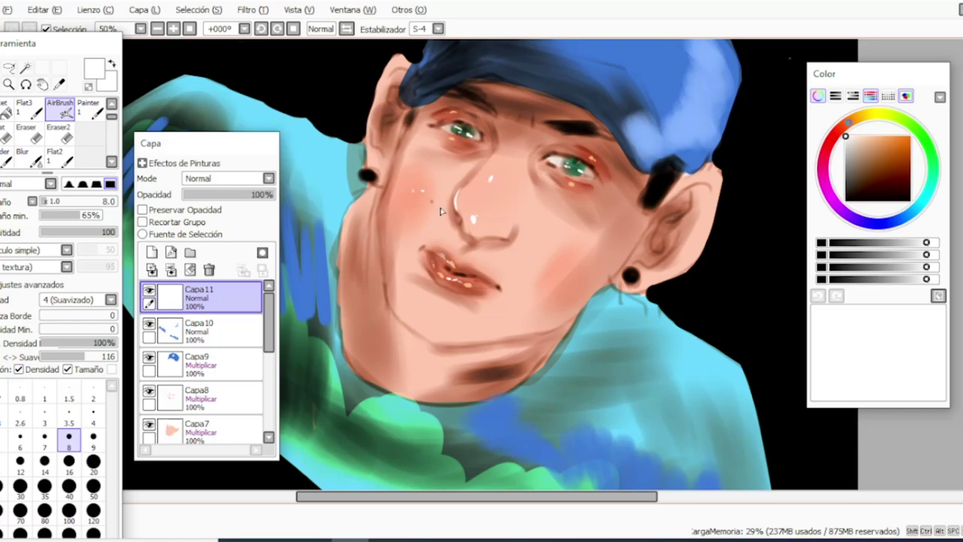
- Paint white highlights on the cap and along the left edge of the face and cap with AirBrush size 16
left_click(189, 28)
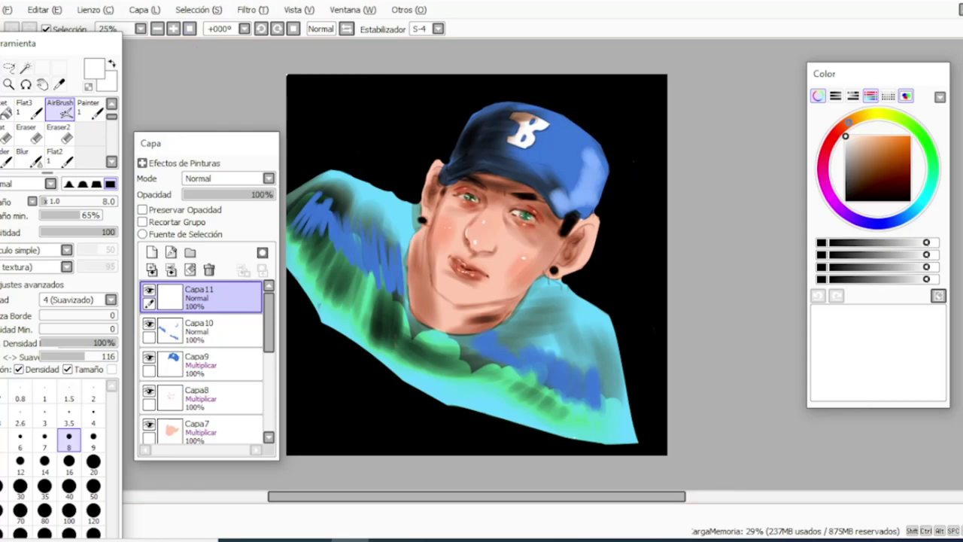
left_click(70, 461)
left_click_drag(597, 184, 602, 148)
mouse_move(424, 252)
left_mouse_down()
mouse_move(432, 171)
mouse_move(474, 154)
mouse_move(454, 161)
mouse_move(472, 121)
mouse_move(465, 128)
mouse_move(493, 102)
left_mouse_up()
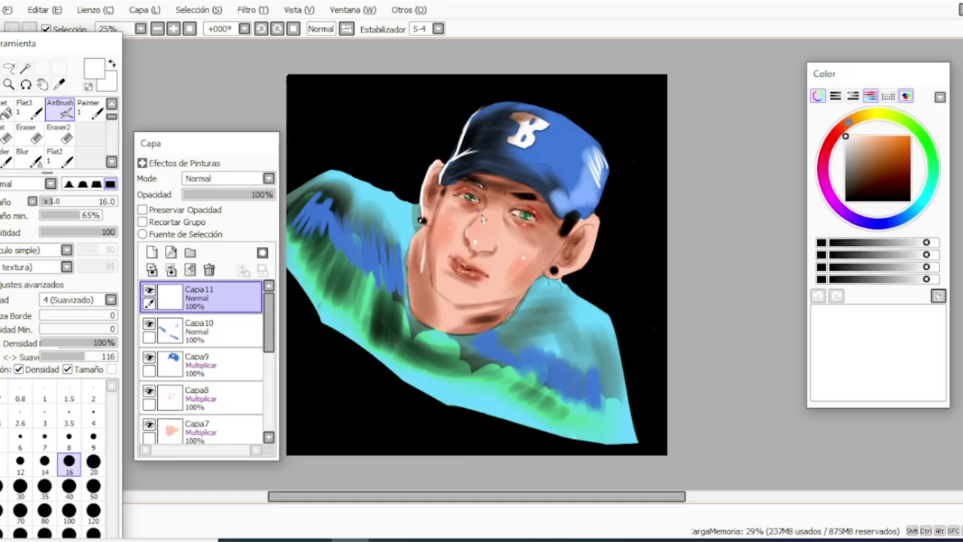
key("e")
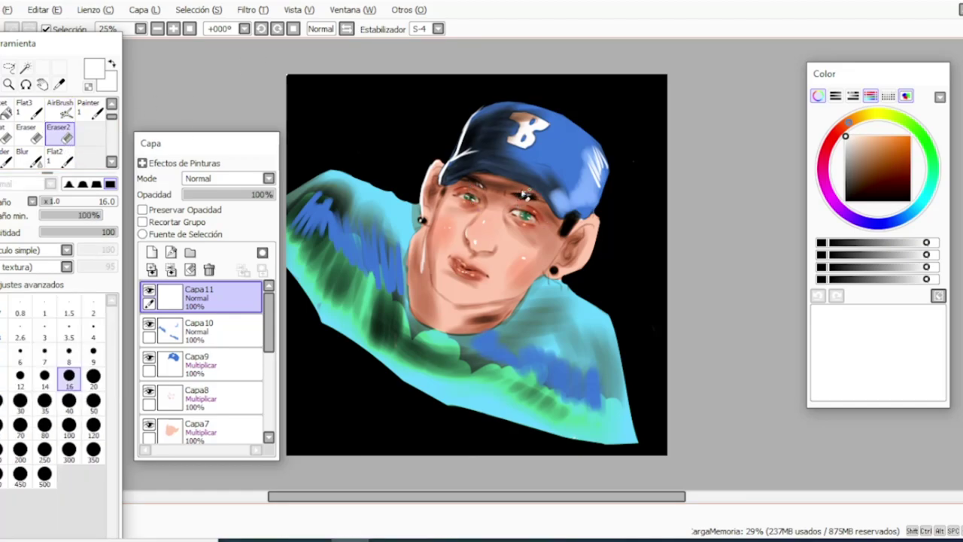
- Outline the right ear, the left shoulder and the left side of the jaw in white with the AirBrush
left_click(61, 109)
mouse_move(563, 277)
left_mouse_down()
mouse_move(590, 252)
mouse_move(586, 267)
mouse_move(596, 220)
left_mouse_up()
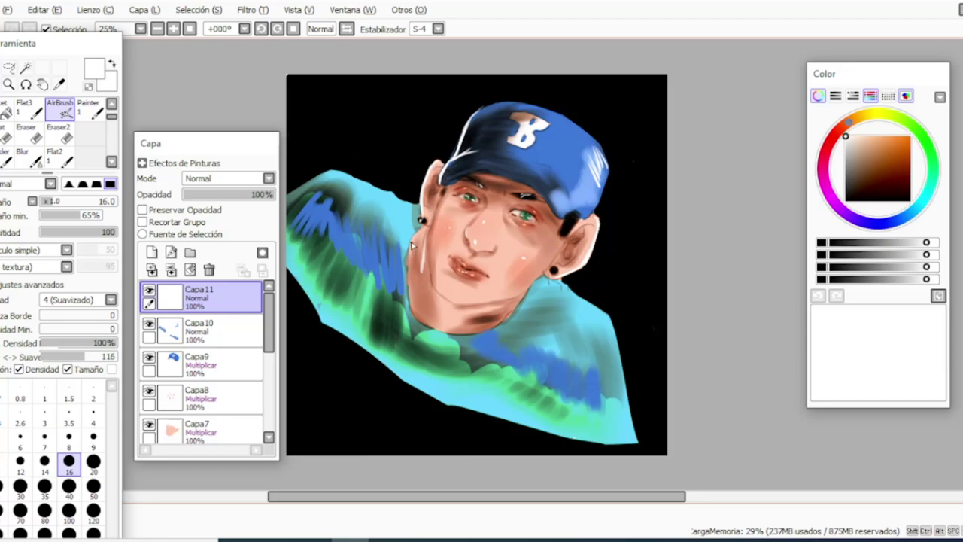
mouse_move(420, 211)
left_mouse_down()
mouse_move(328, 176)
mouse_move(310, 201)
mouse_move(334, 173)
mouse_move(289, 195)
mouse_move(311, 181)
left_mouse_up()
mouse_move(437, 293)
left_mouse_down()
mouse_move(430, 220)
mouse_move(441, 188)
mouse_move(433, 224)
mouse_move(440, 207)
left_mouse_up()
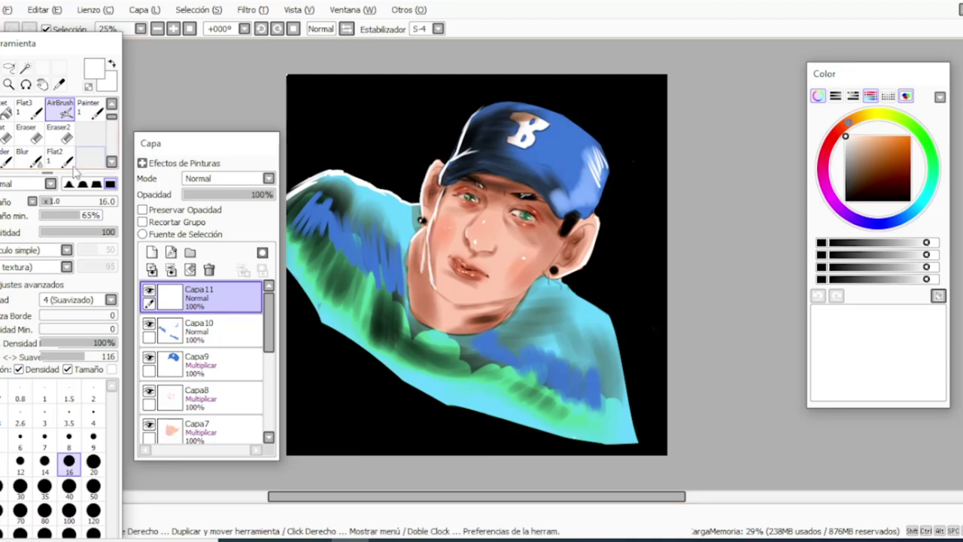
left_click(59, 134)
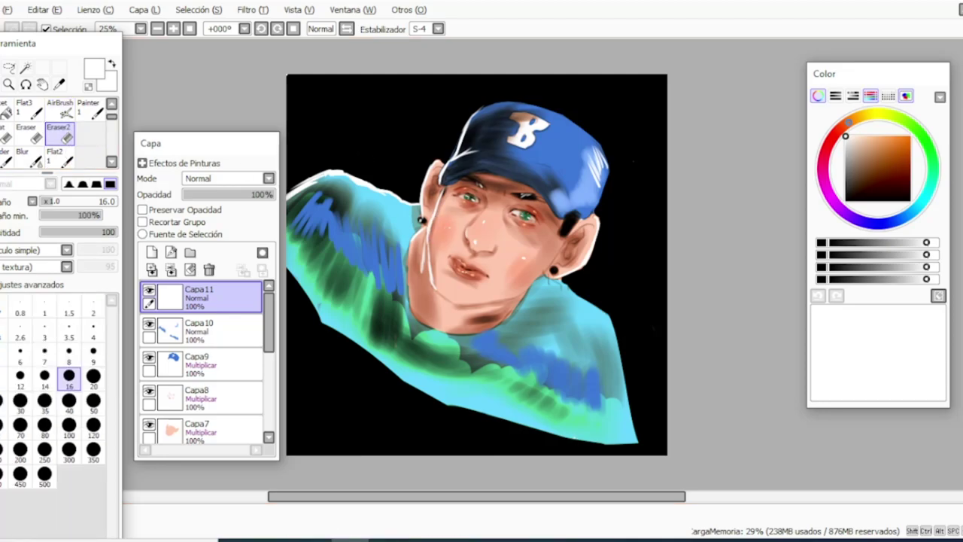
- Add short white highlight strokes to the clothing on the left shoulder and lower sleeve with the size 16 AirBrush
left_click(61, 108)
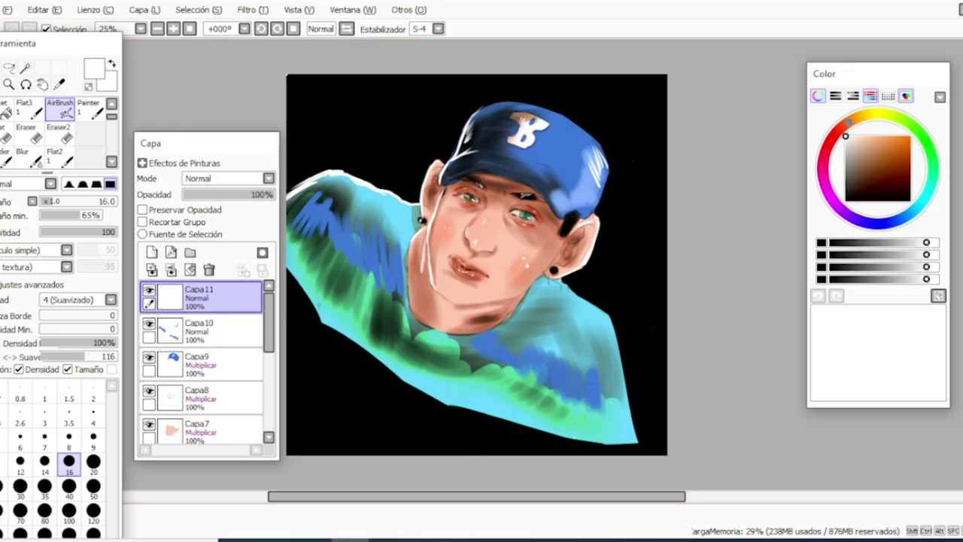
left_click_drag(358, 343, 356, 294)
left_click_drag(354, 209, 350, 192)
left_click_drag(345, 200, 341, 188)
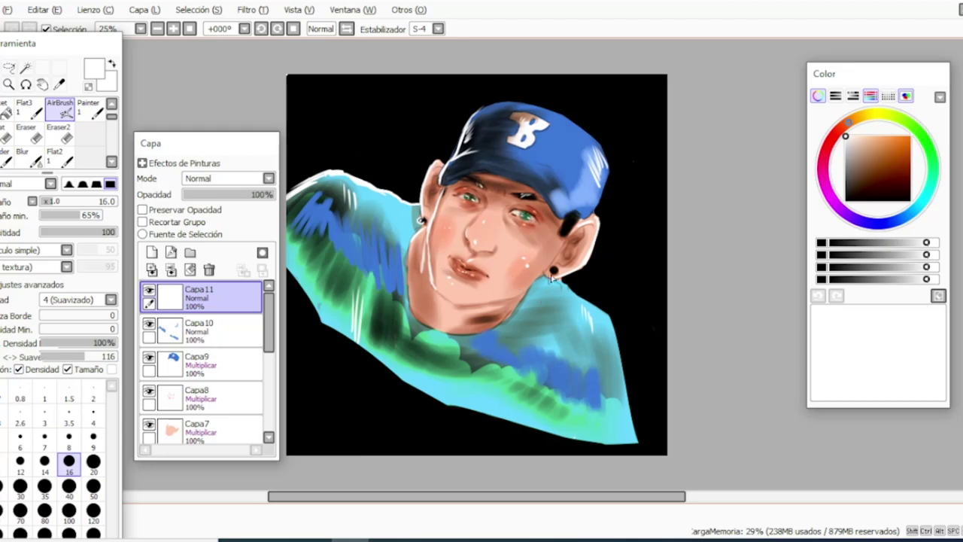
- Outline the right shoulder and sleeve in white, and add a white edge along the right side of the cap
mouse_move(636, 441)
left_mouse_down()
mouse_move(628, 362)
mouse_move(602, 311)
left_mouse_up()
left_click_drag(624, 353, 607, 318)
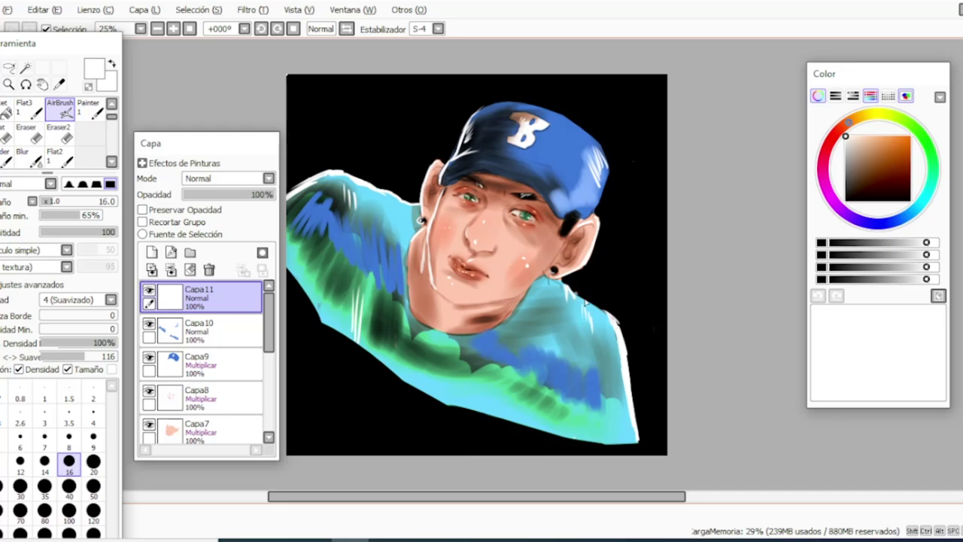
left_click_drag(593, 216, 611, 155)
- On a new layer, handwrite "Jimmy" above the left shoulder and "POP" beside the right ear in red with the AirBrush
left_click(171, 252)
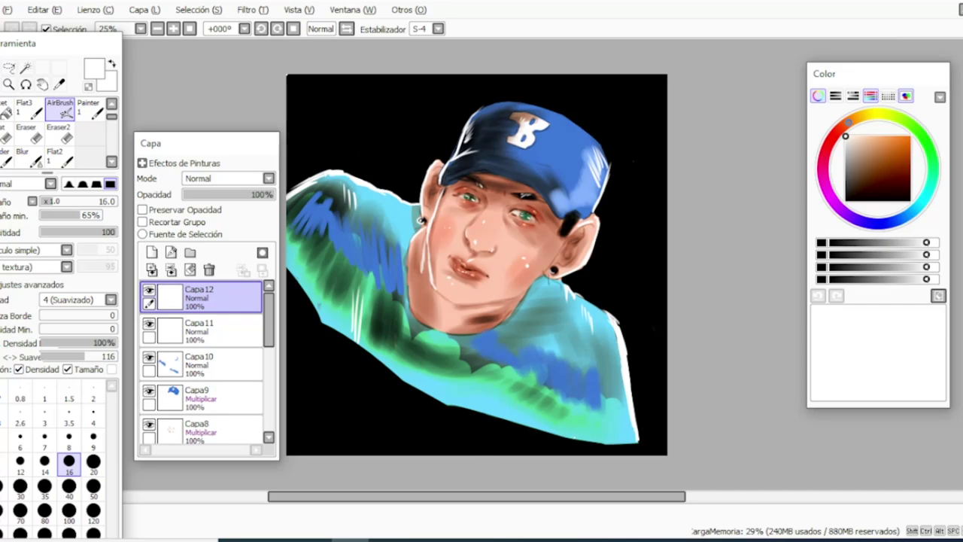
left_click(900, 136)
left_click(832, 138)
left_click_drag(311, 127, 313, 143)
left_click_drag(319, 98, 313, 145)
mouse_move(297, 110)
left_mouse_down()
mouse_move(322, 87)
mouse_move(333, 137)
mouse_move(402, 80)
mouse_move(391, 128)
left_mouse_up()
mouse_move(615, 245)
left_mouse_down()
mouse_move(612, 278)
mouse_move(640, 251)
left_mouse_up()
mouse_move(653, 236)
left_mouse_down()
mouse_move(647, 265)
mouse_move(663, 235)
left_mouse_up()
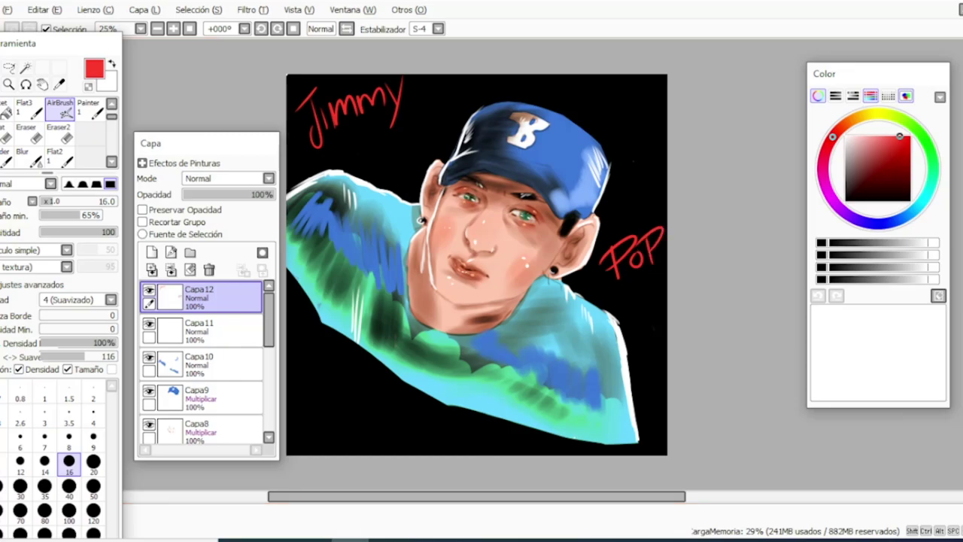